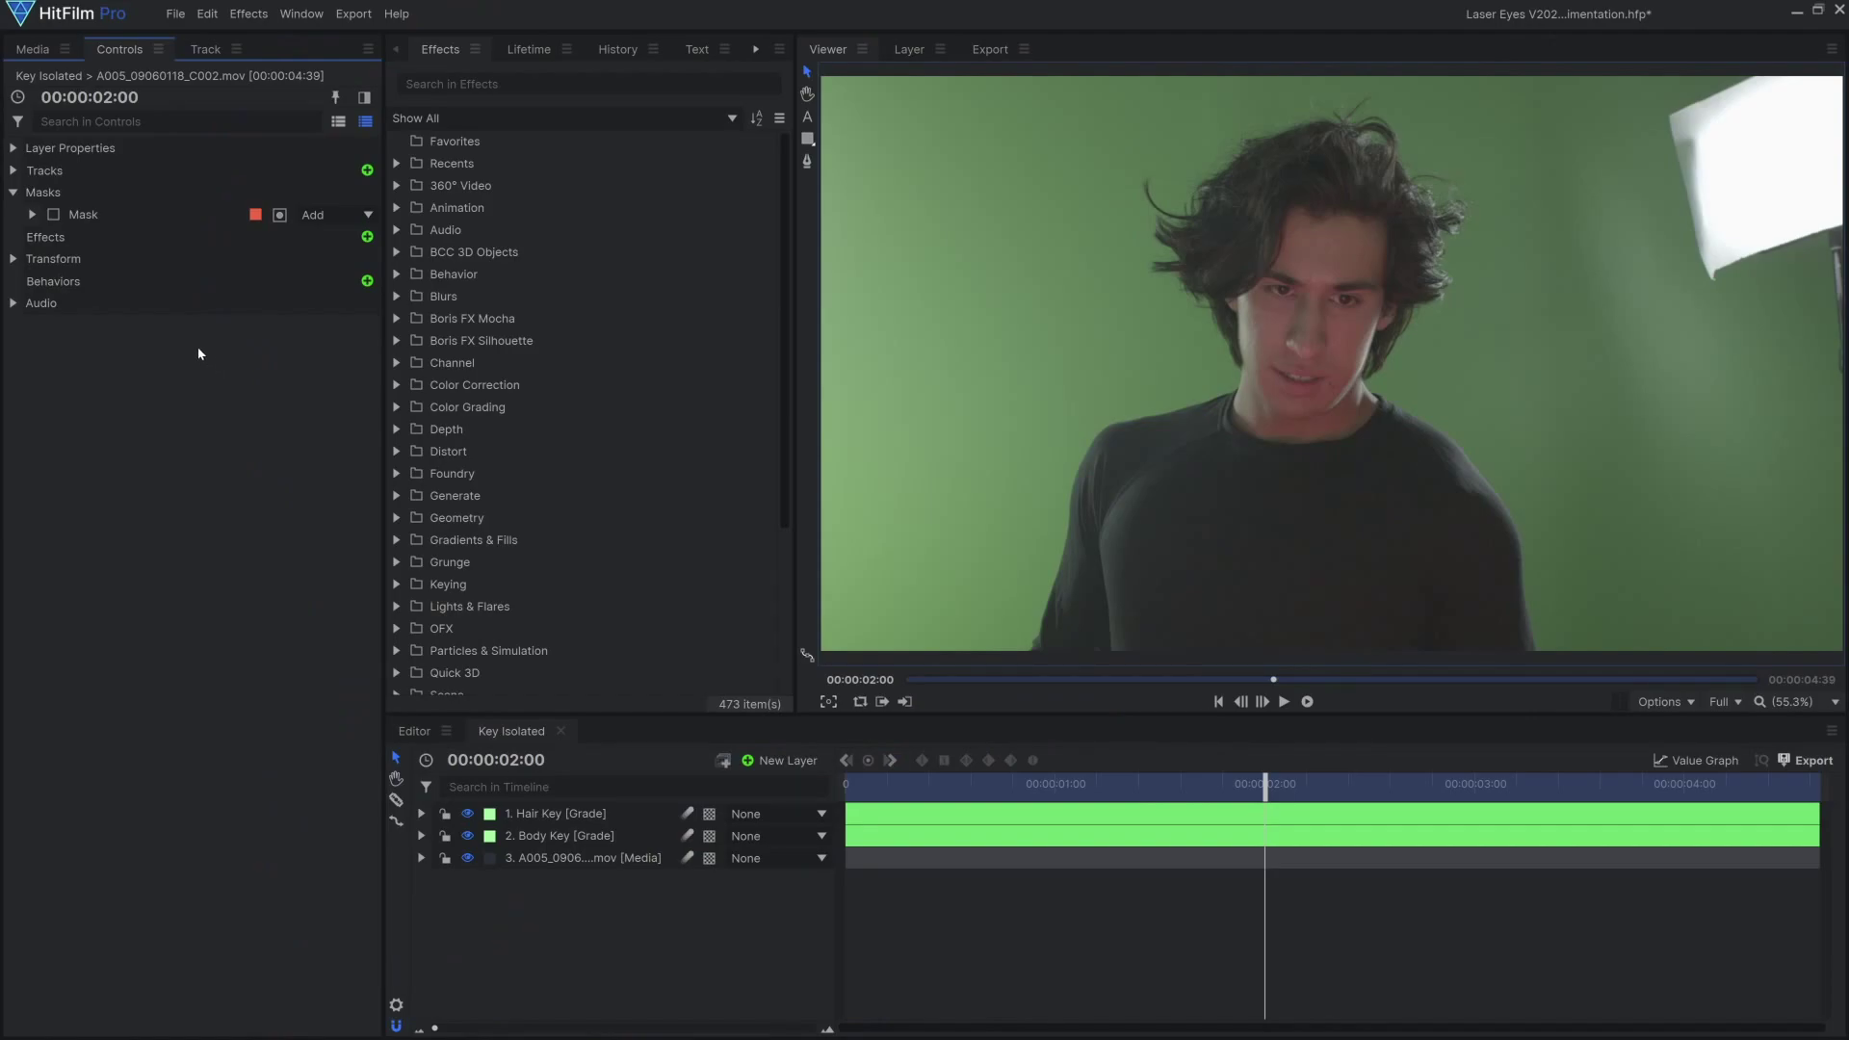
Enable the media layer's mask, then the Body Key layer's chroma key and mask.
left_click(53, 213)
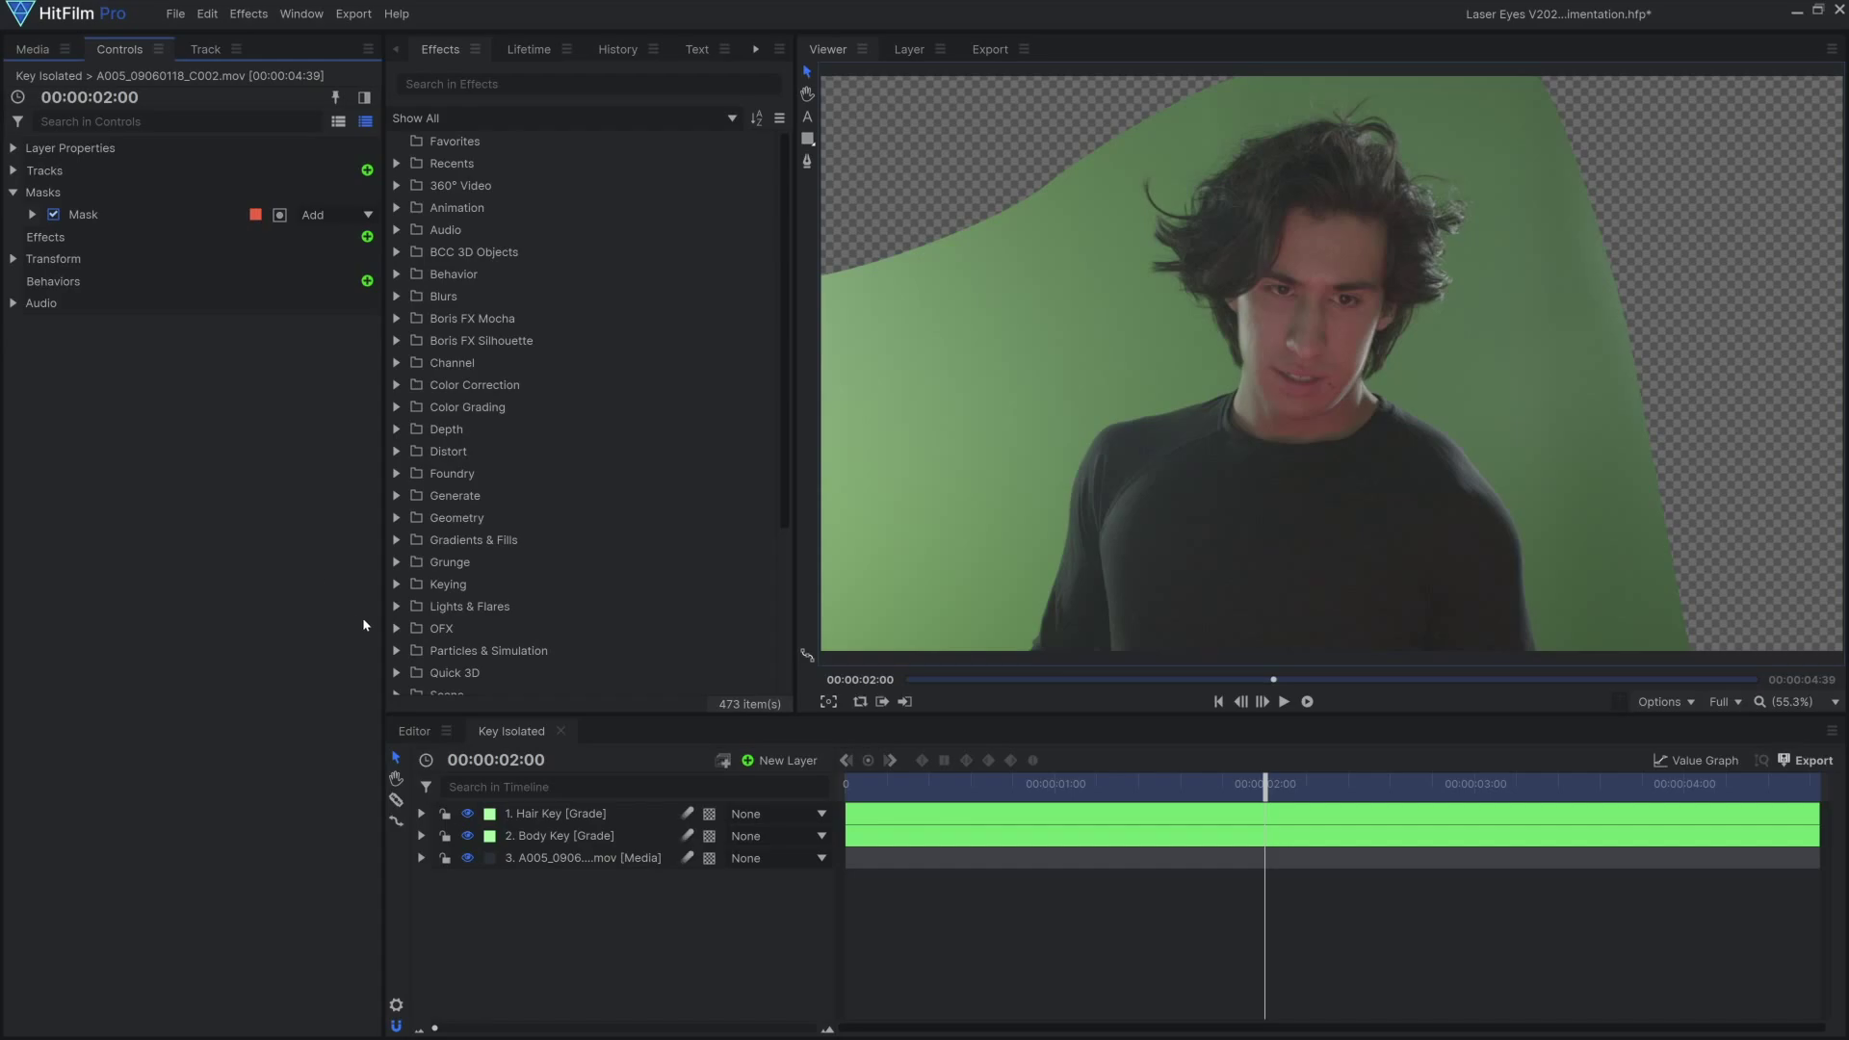
left_click(614, 839)
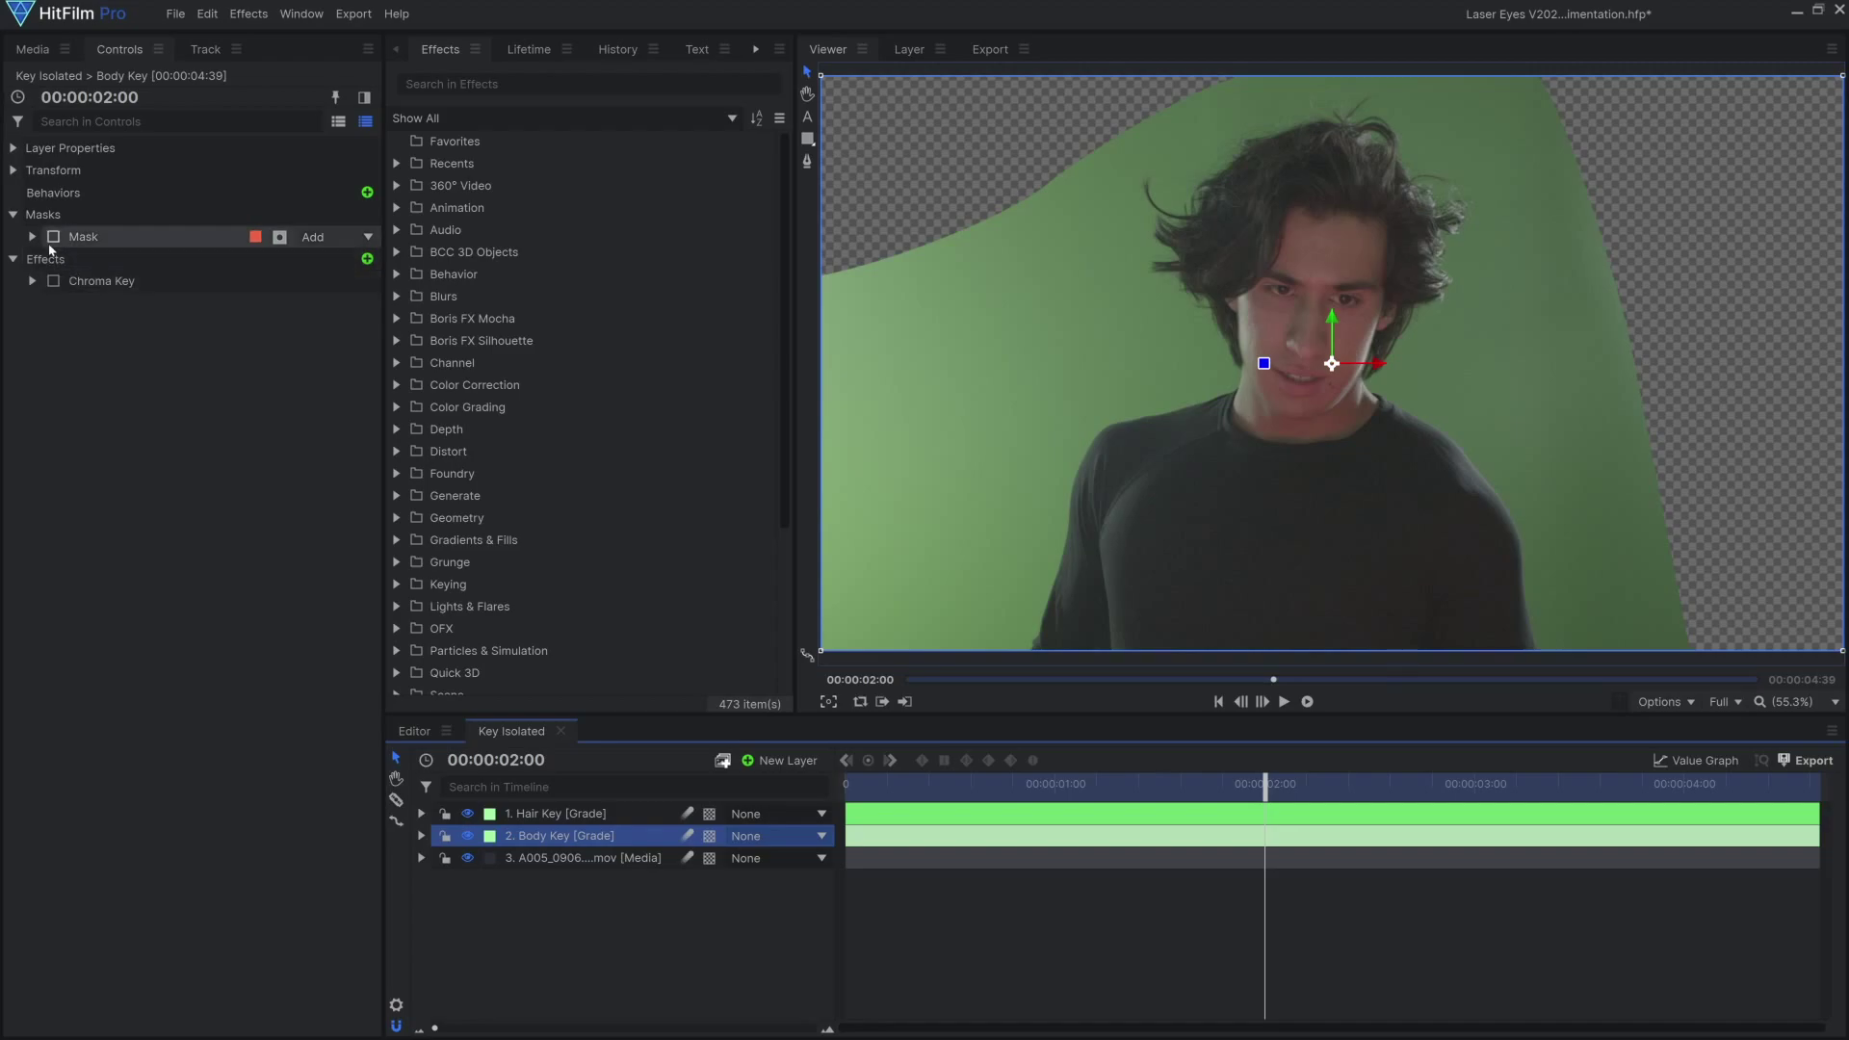
left_click(52, 281)
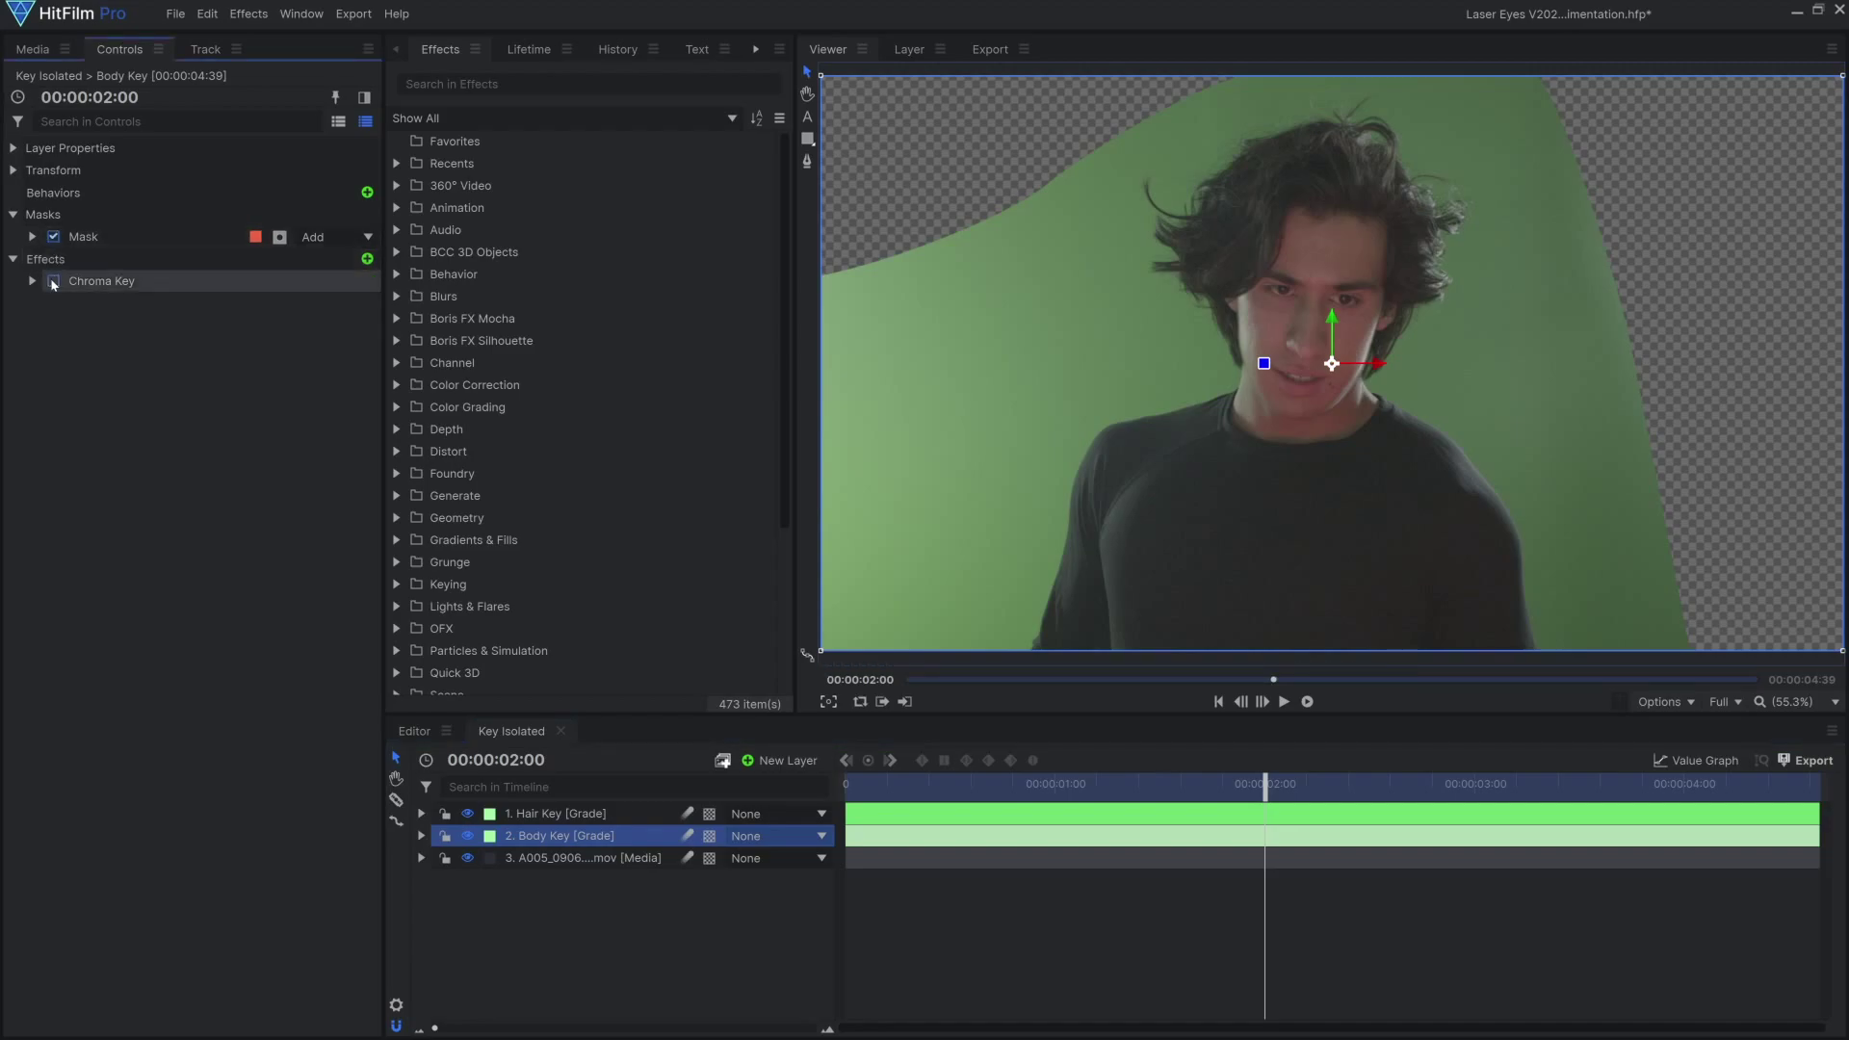
left_click(109, 238)
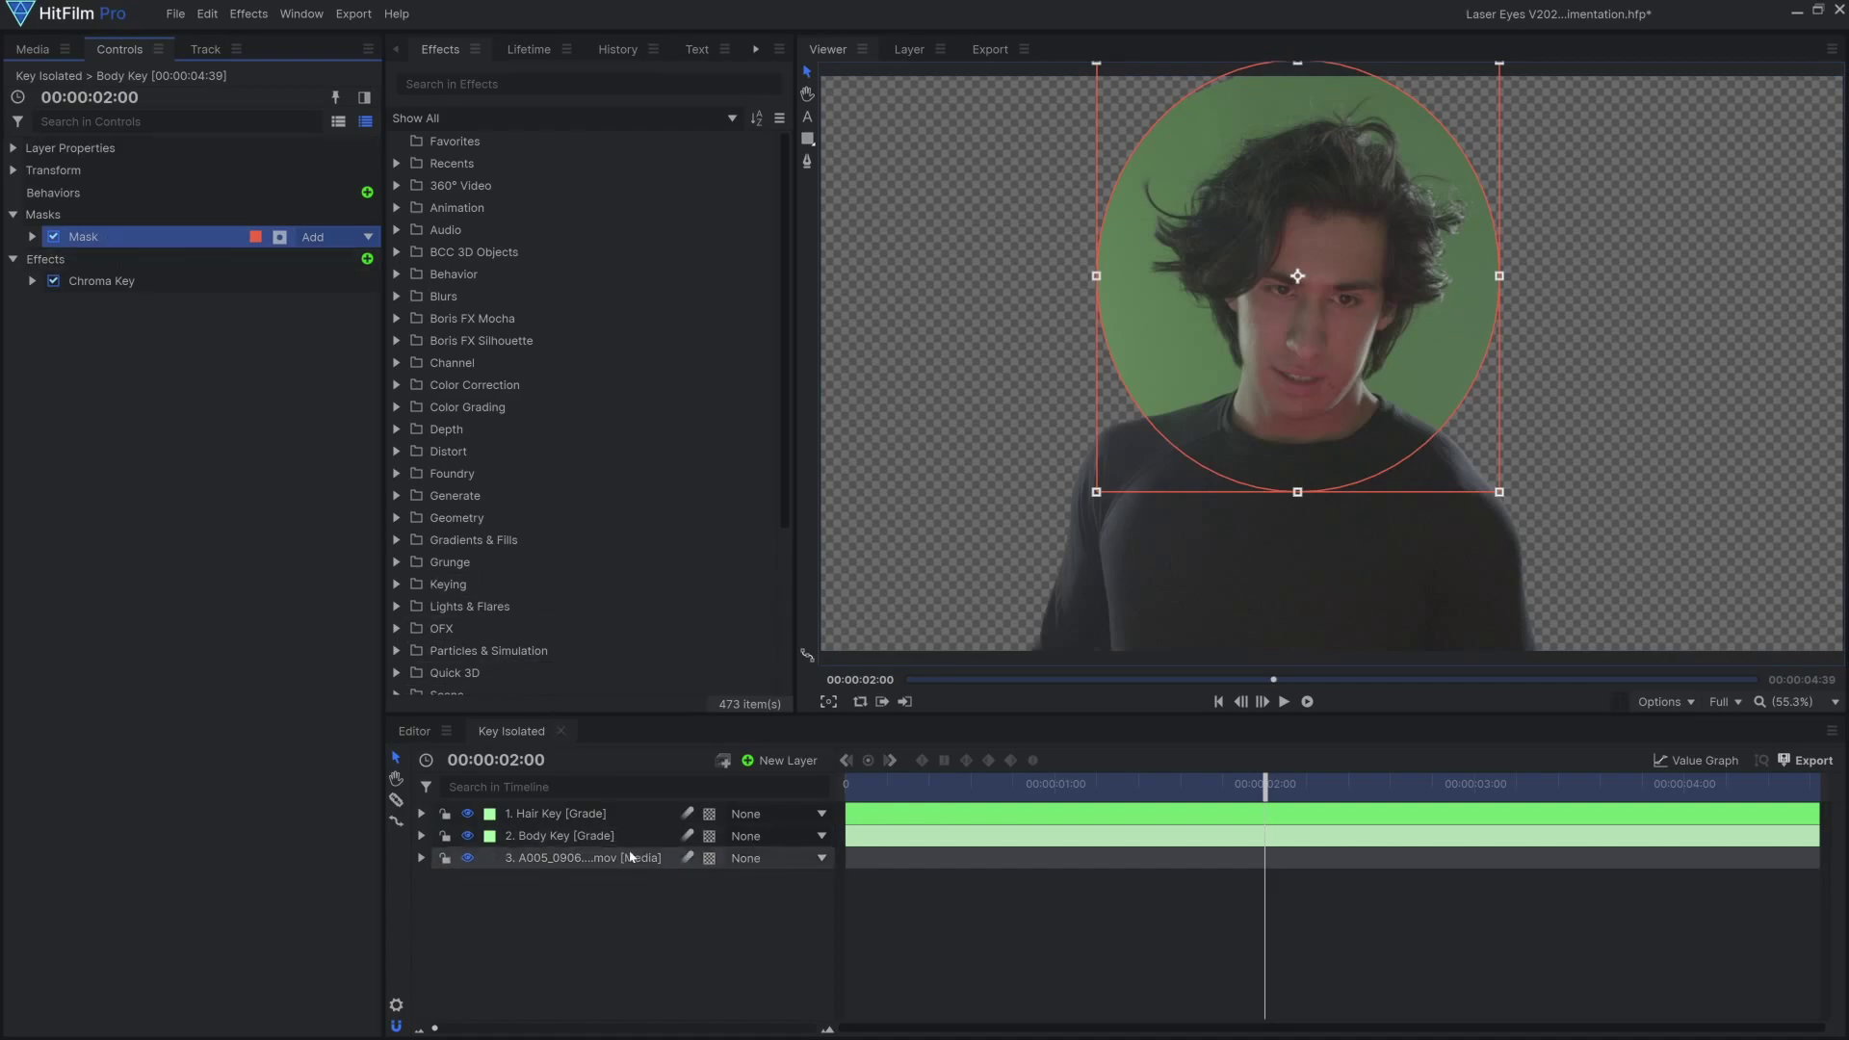
Enable the Hair Key layer's mask outline and chroma key.
left_click(599, 816)
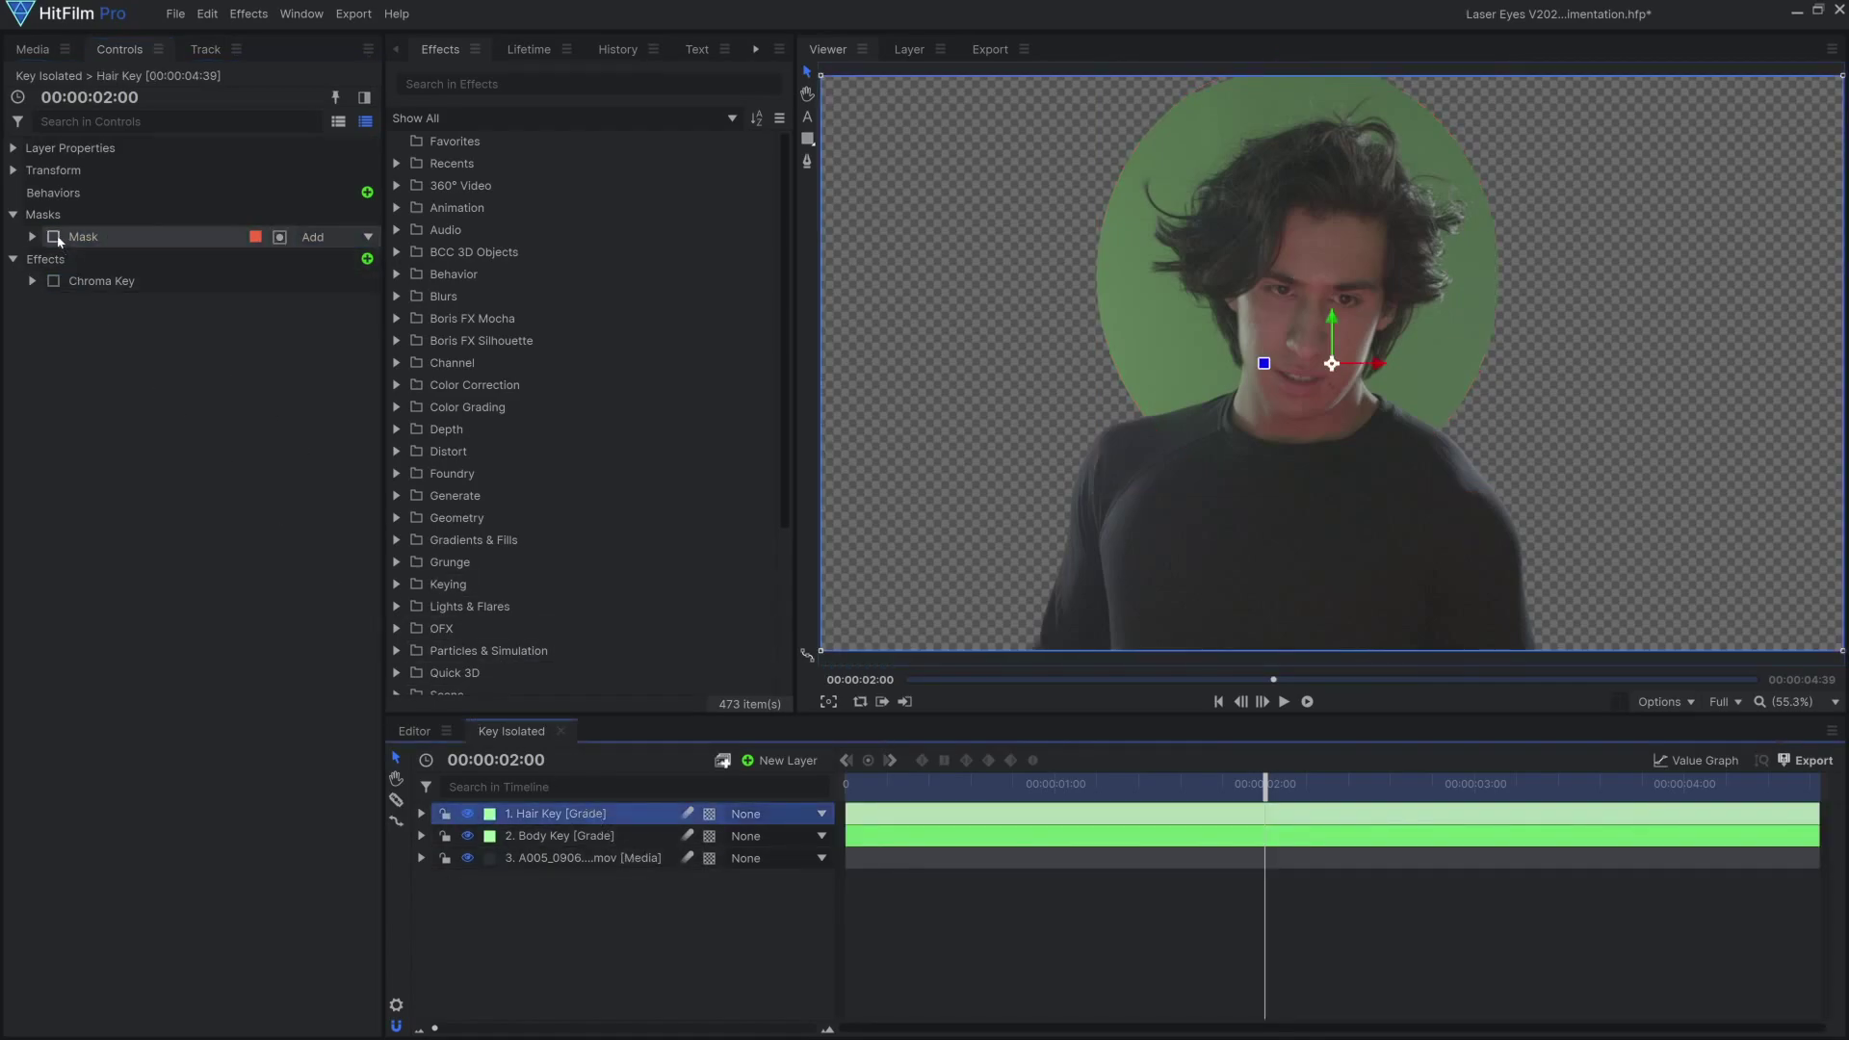
left_click(82, 238)
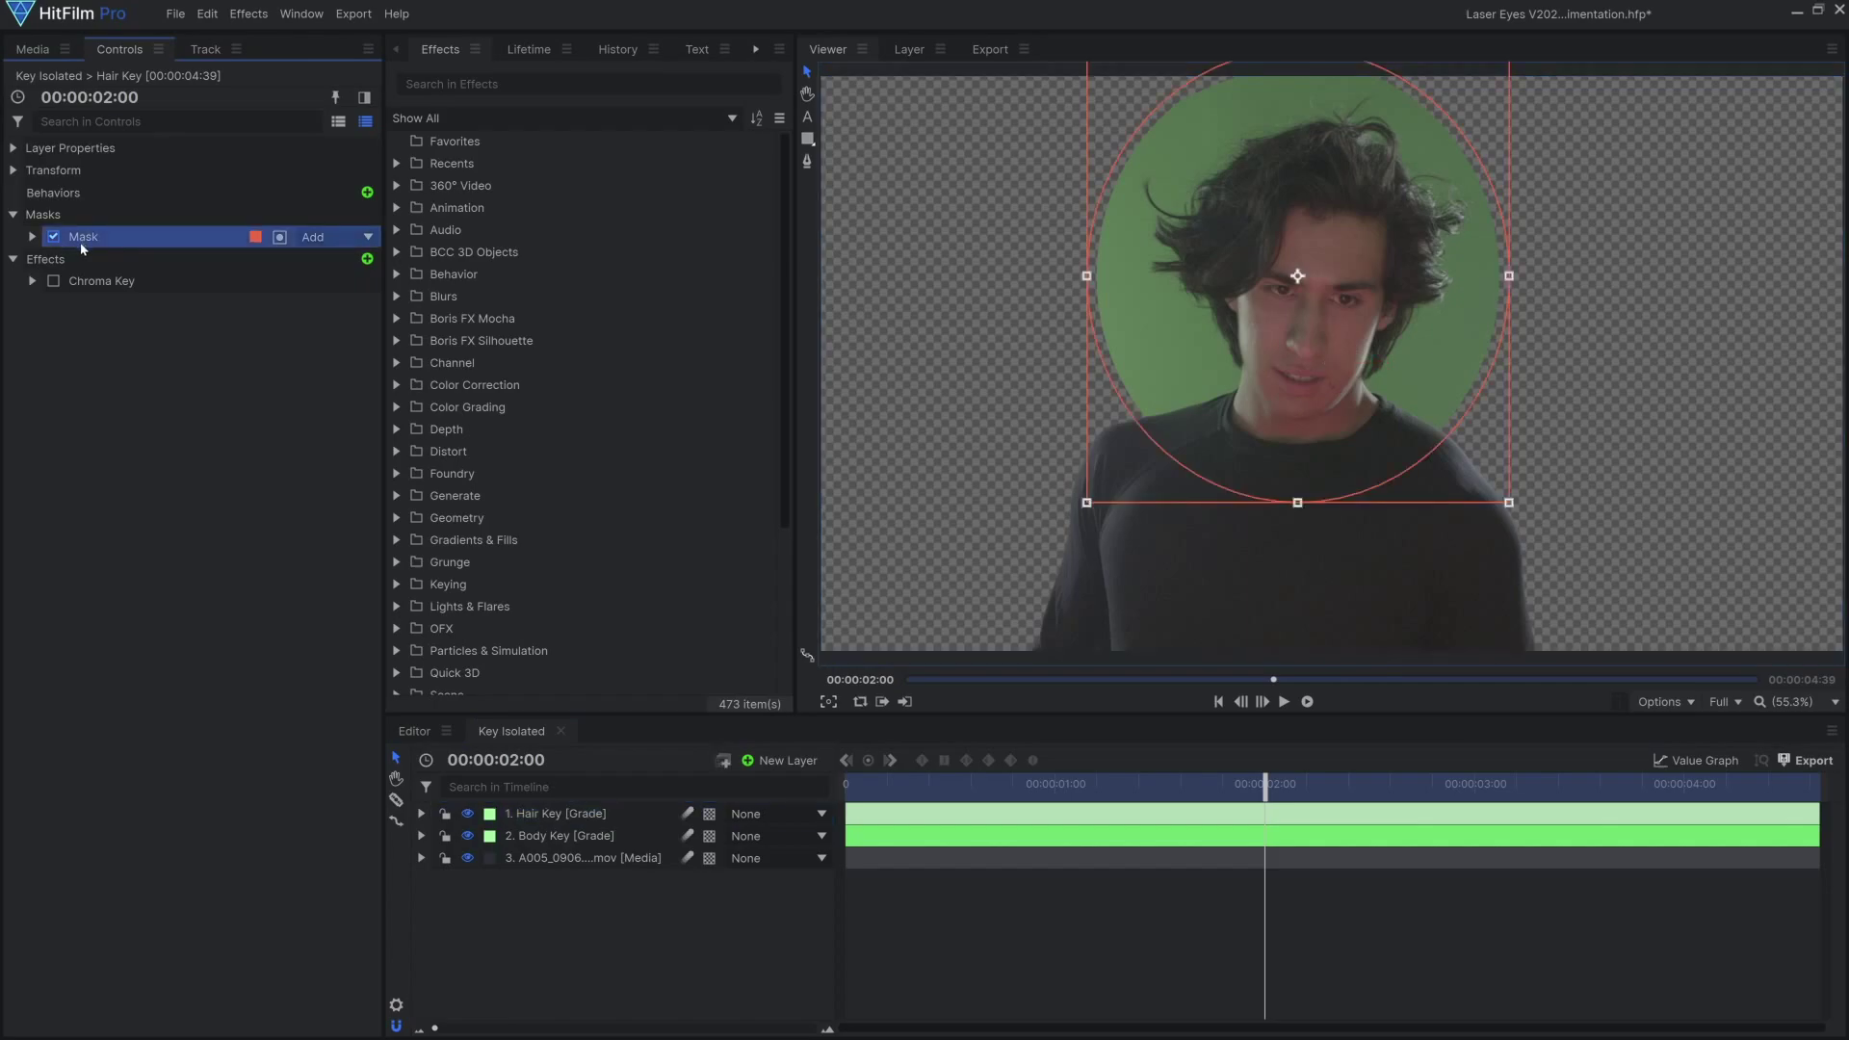
left_click(52, 281)
left_click(169, 434)
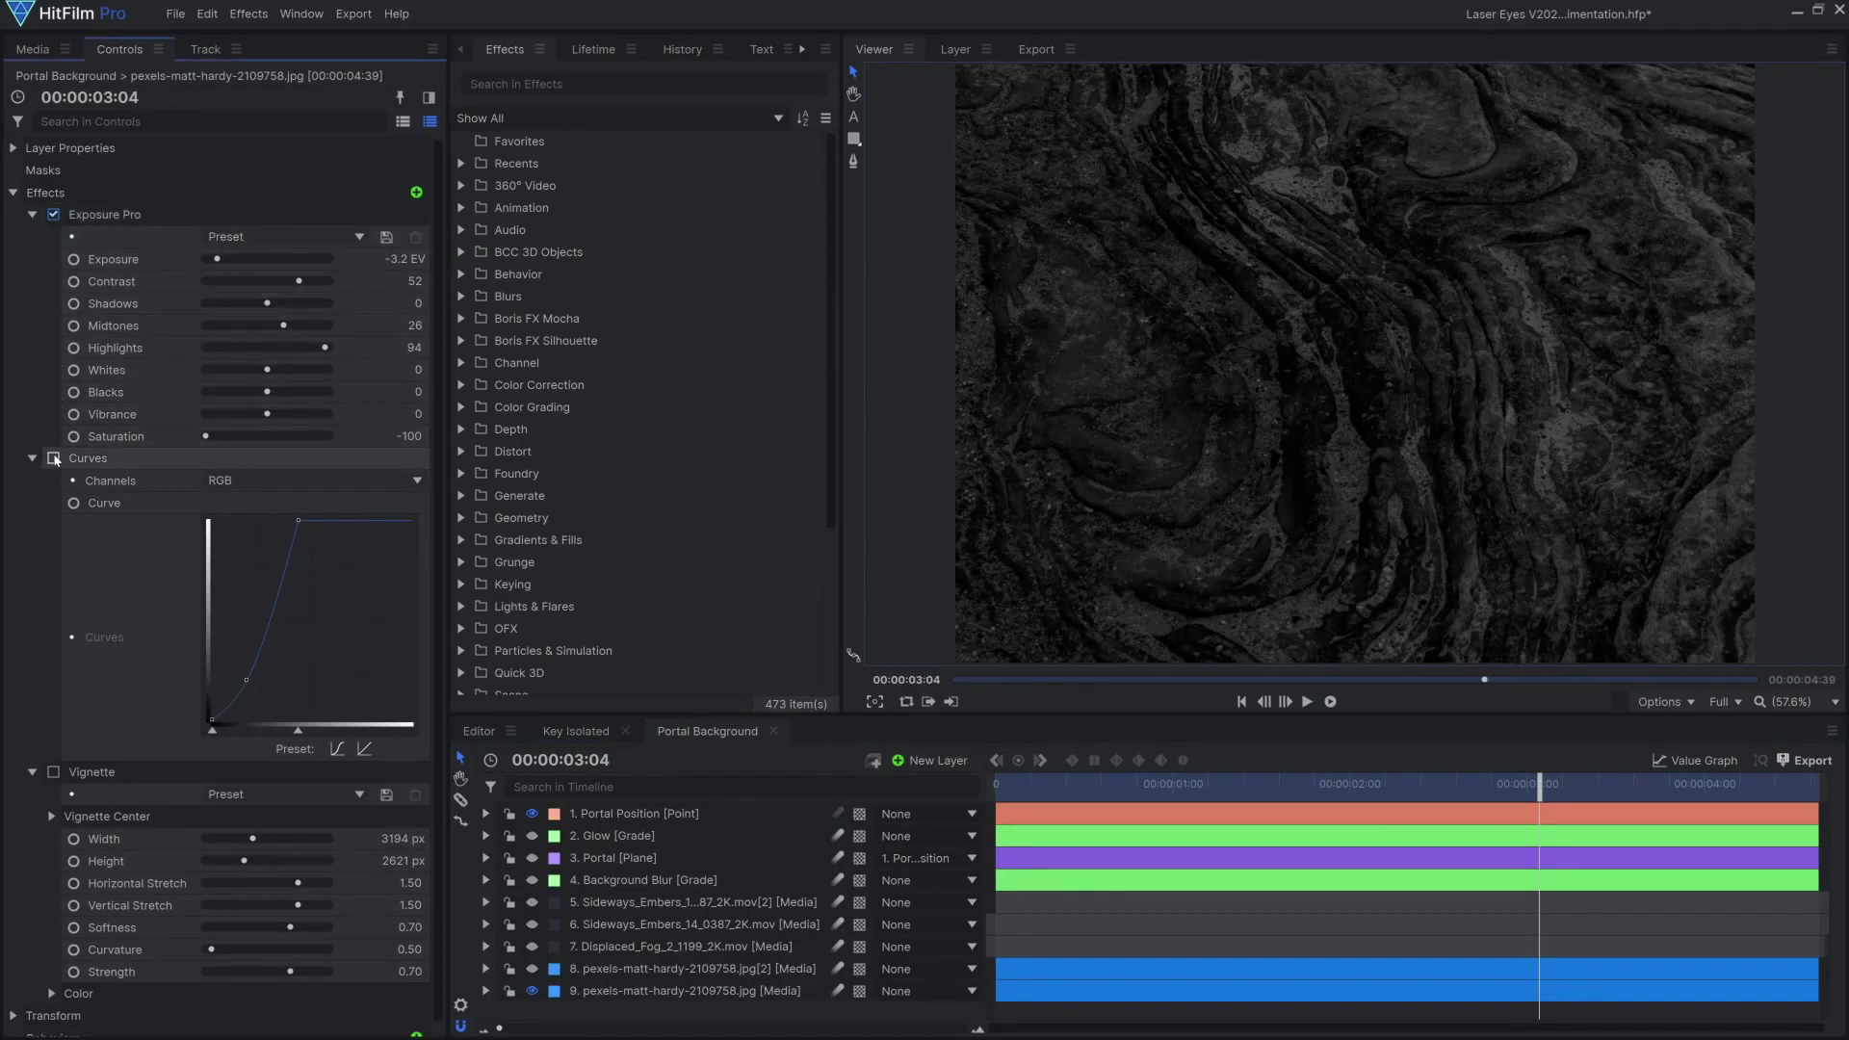
Turn on Curves and Vignette for the rocks and reveal the second rock, fog and ember layers.
left_click(54, 458)
left_click(53, 771)
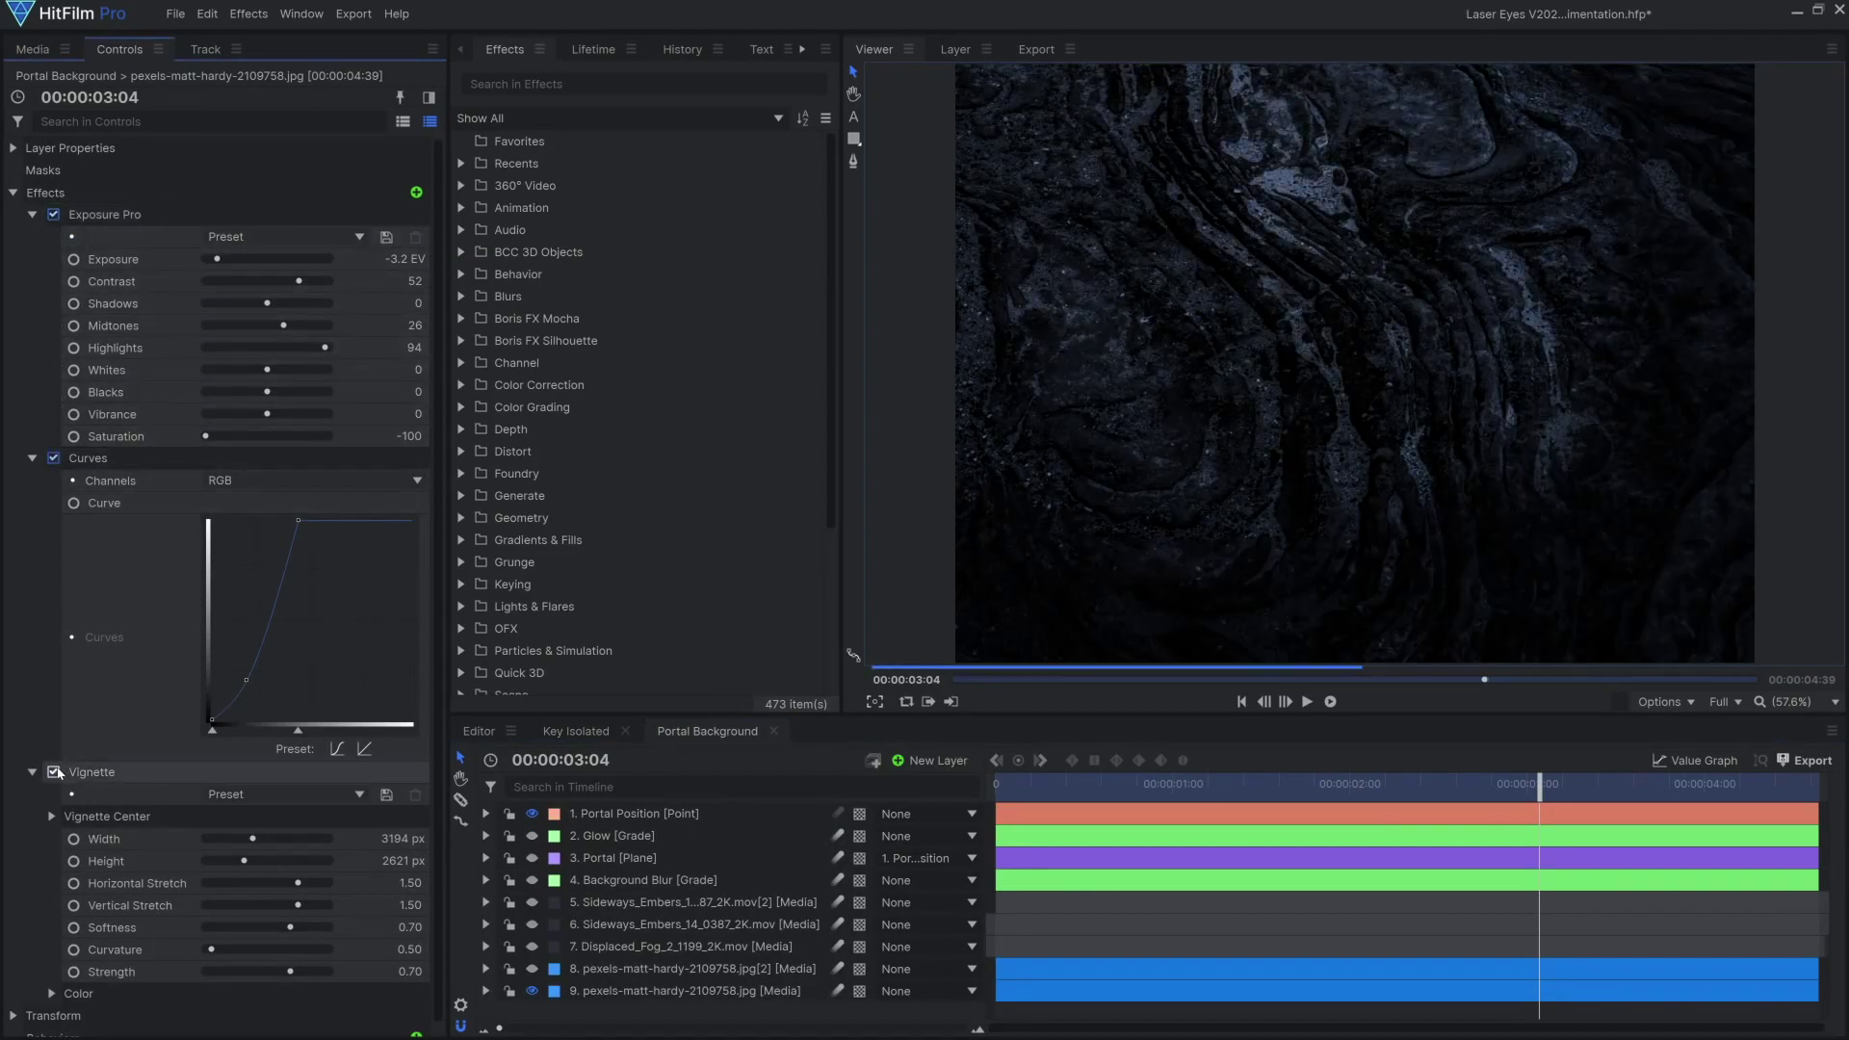
left_click(531, 977)
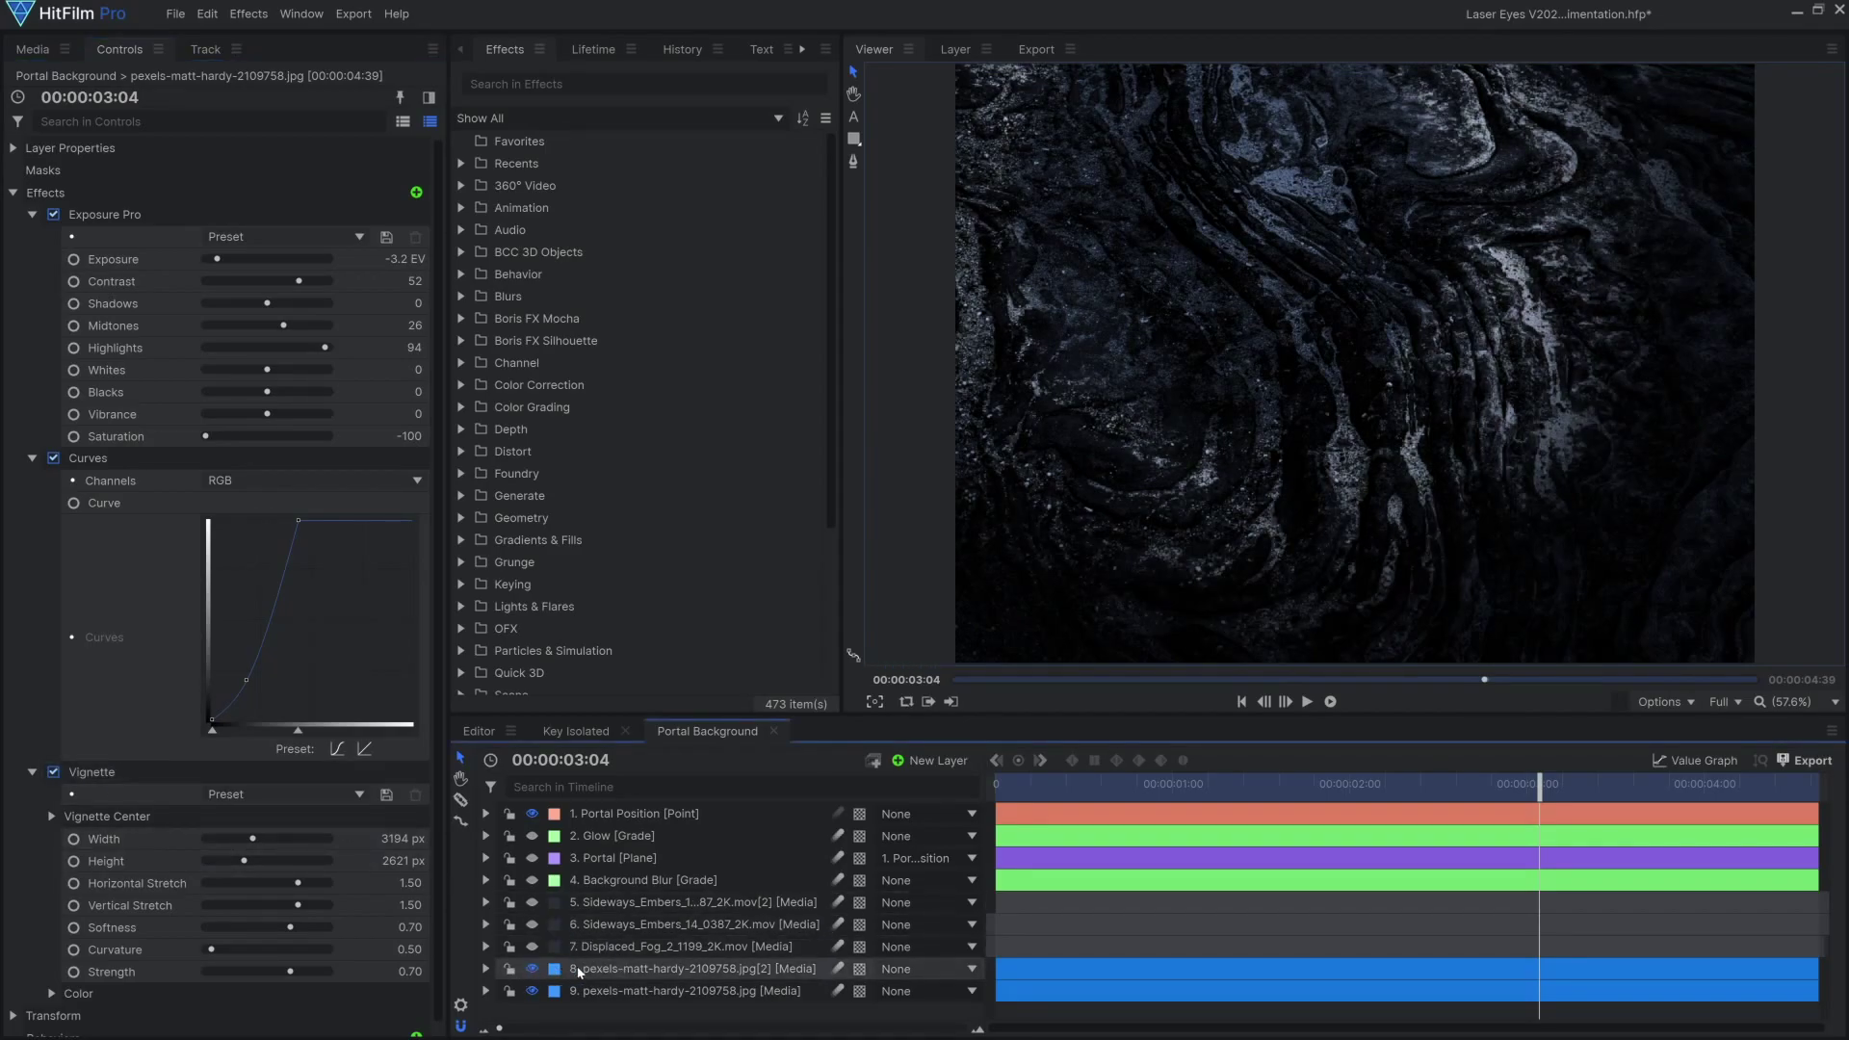
left_click(533, 946)
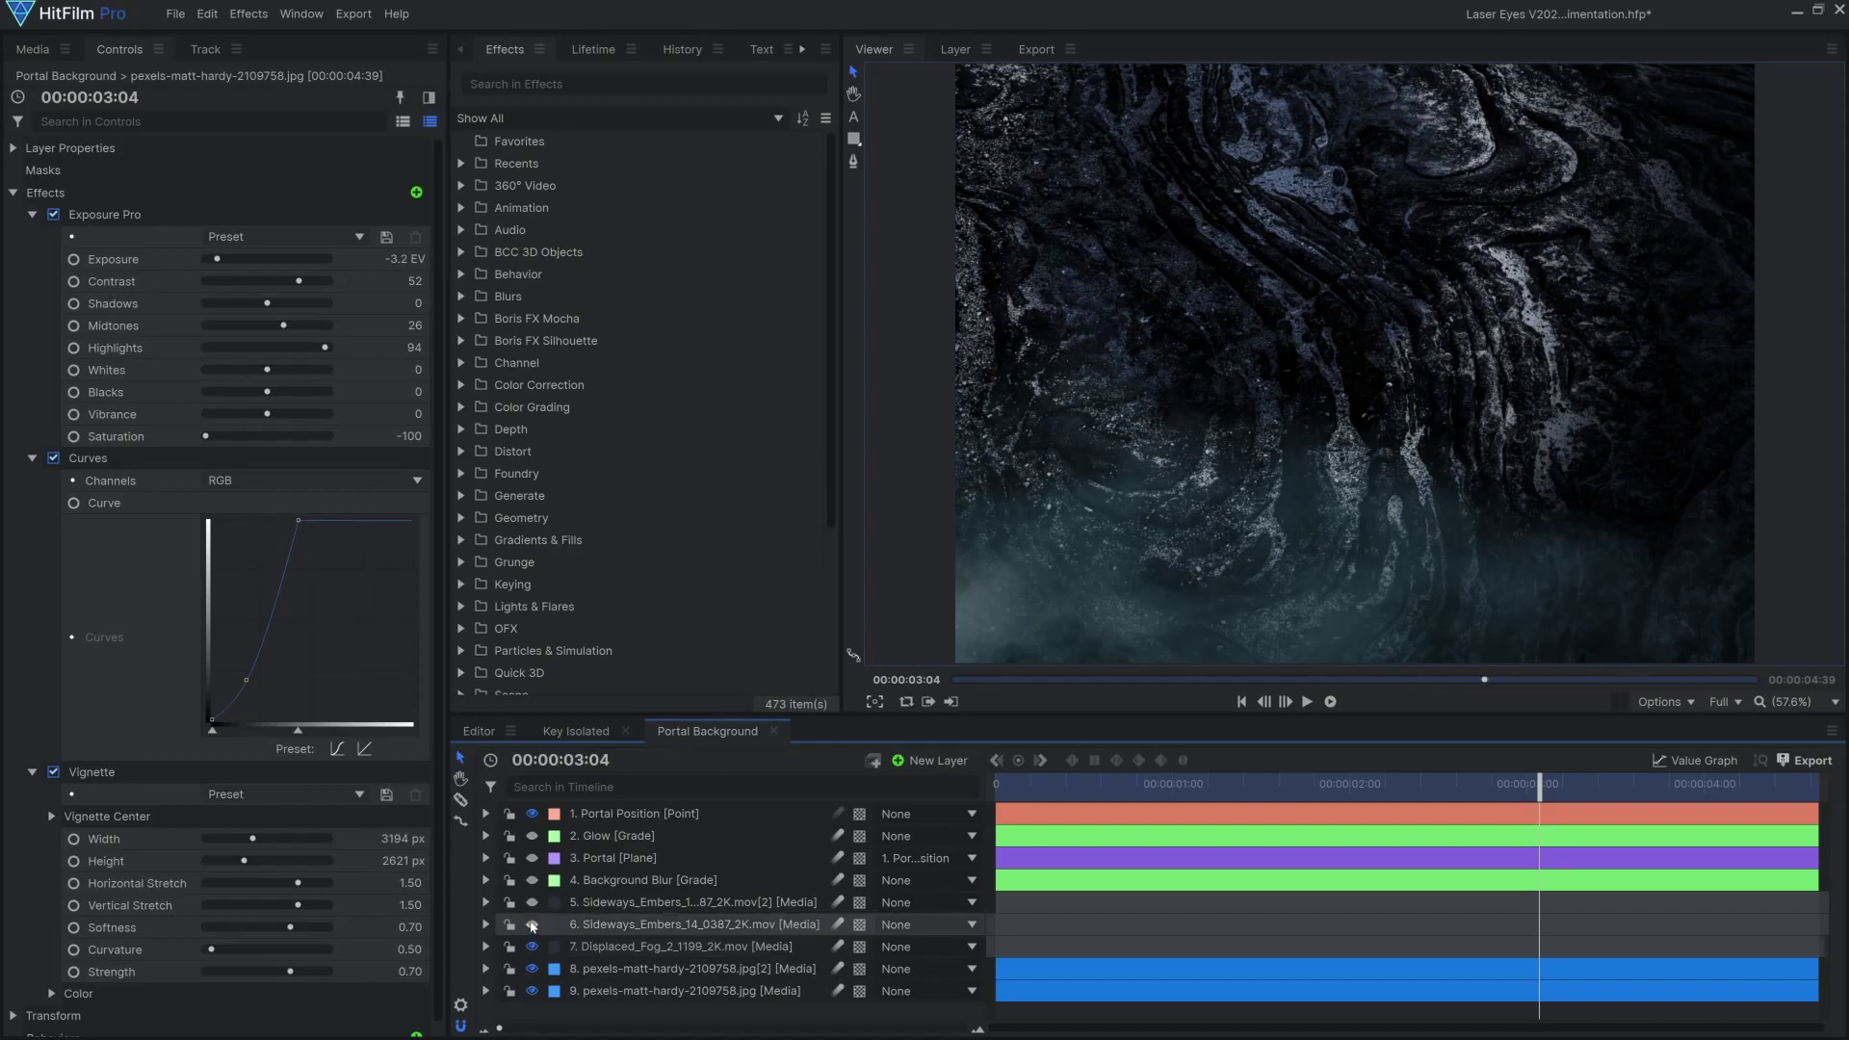
left_click(534, 924)
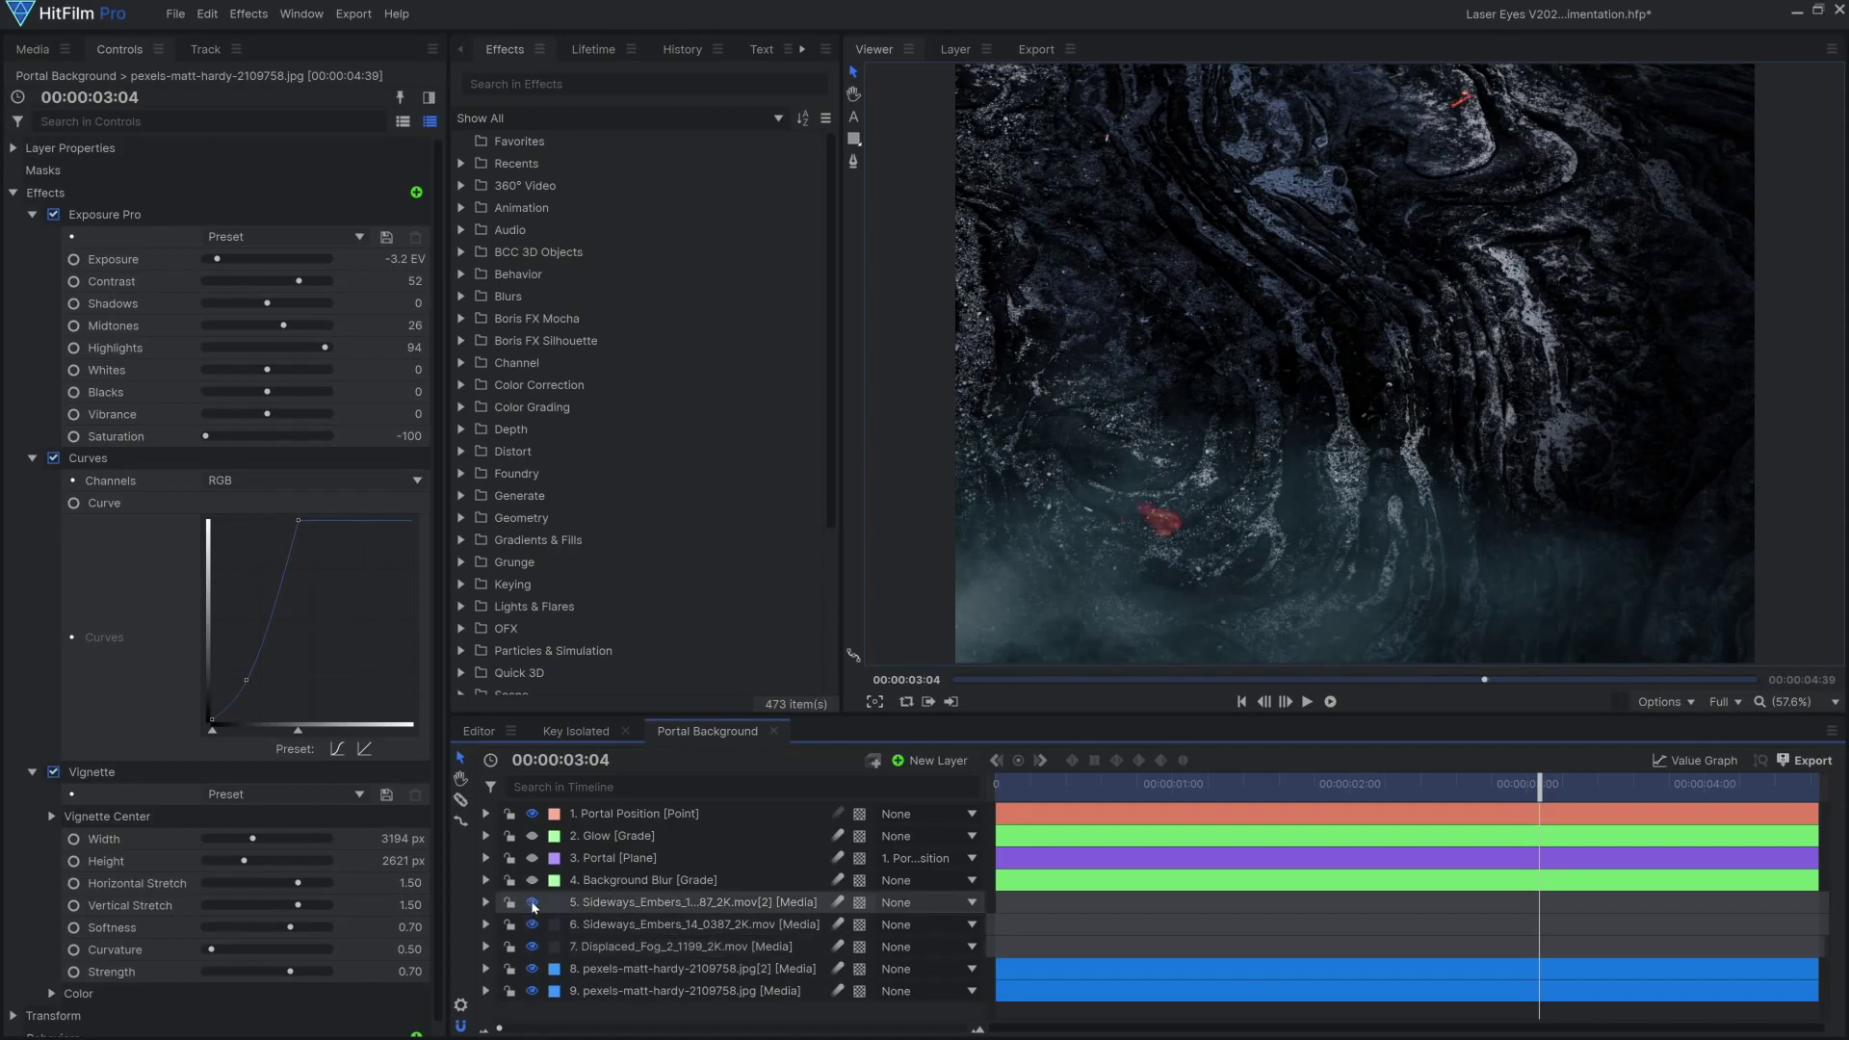
left_click(625, 882)
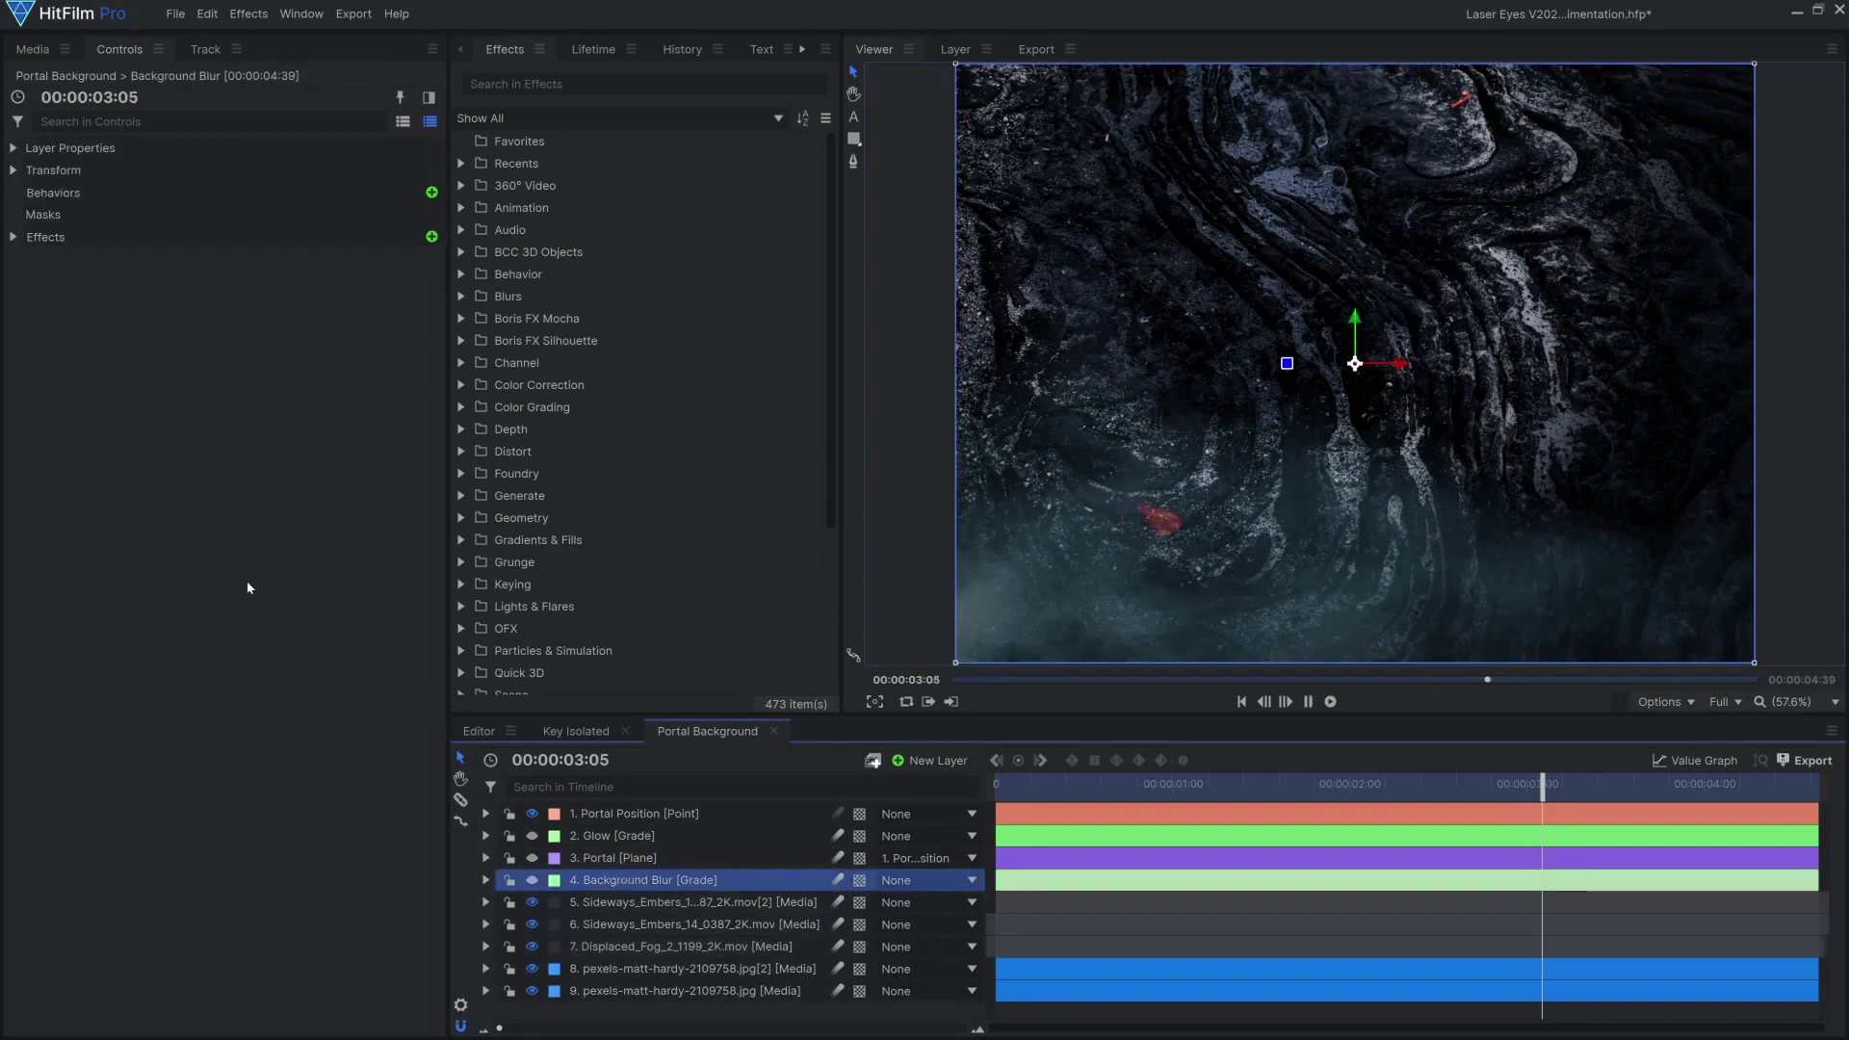
Show the Background Blur, Portal and Glow layers, comparing the backdrop with and without Lens Blur.
left_click(534, 880)
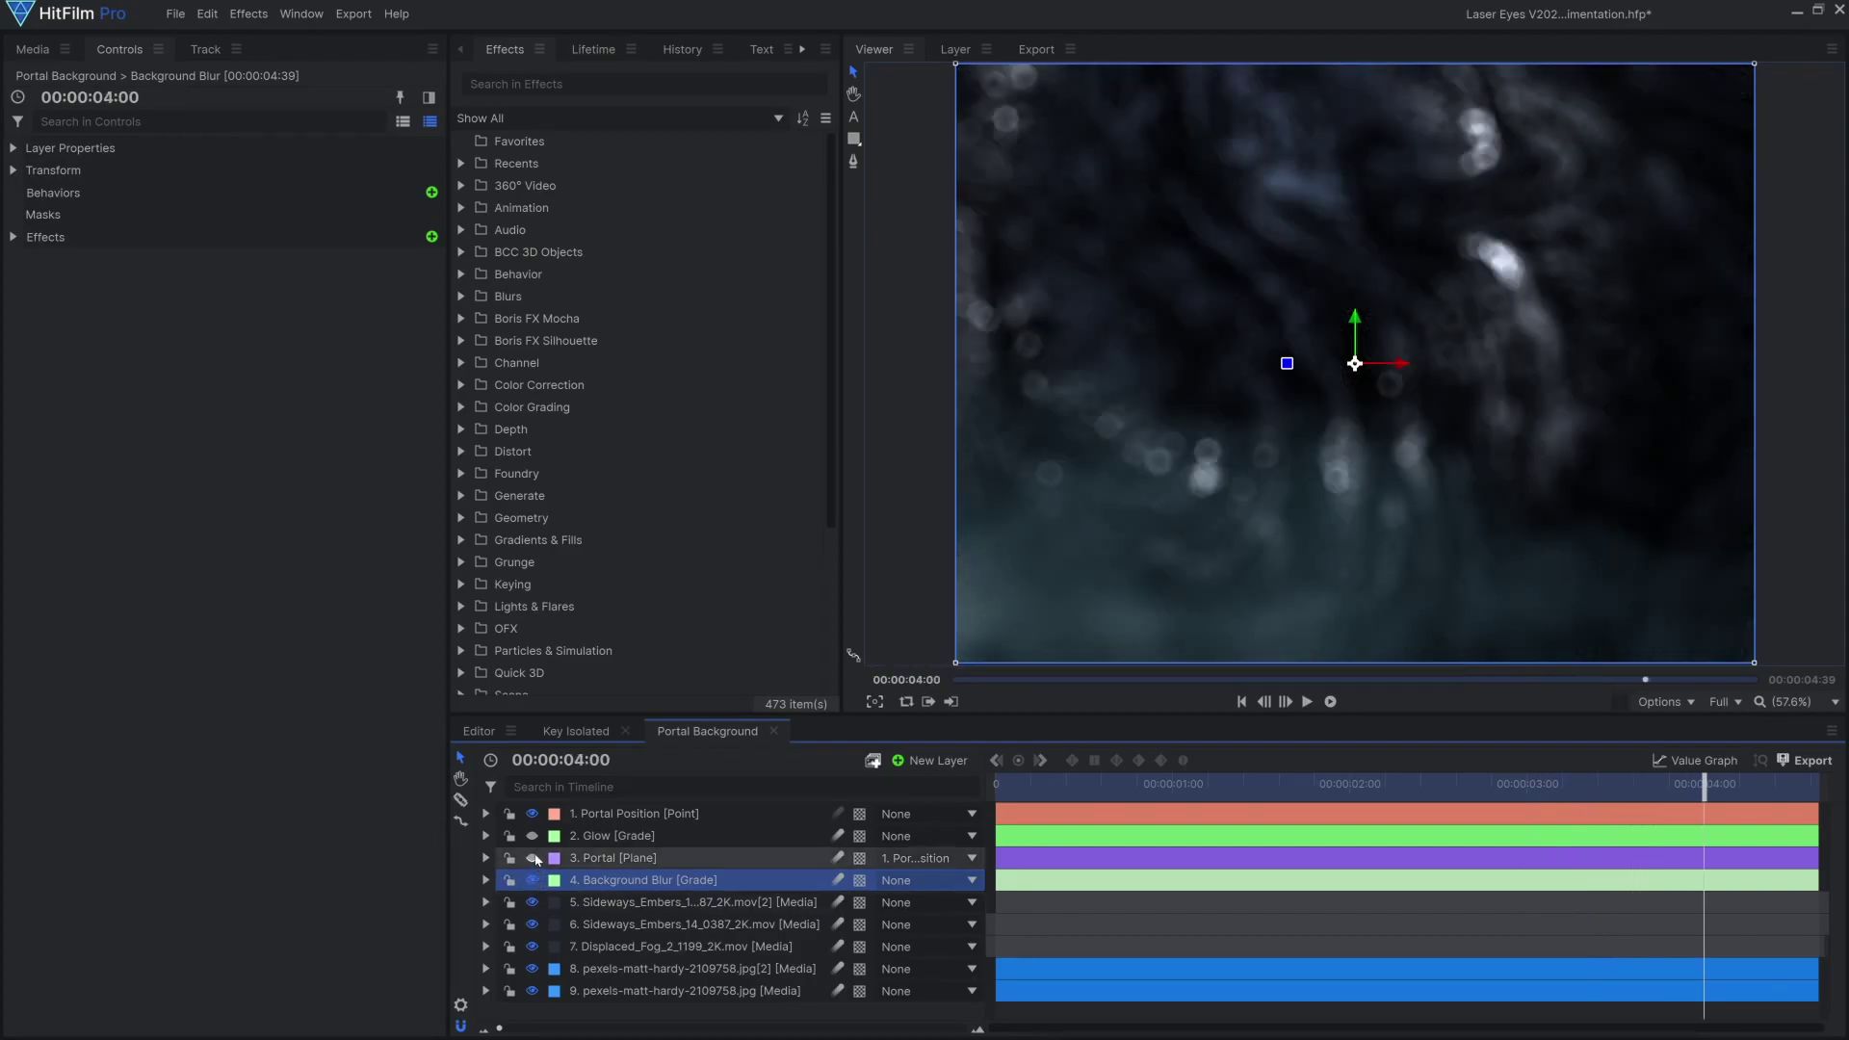
left_click(534, 856)
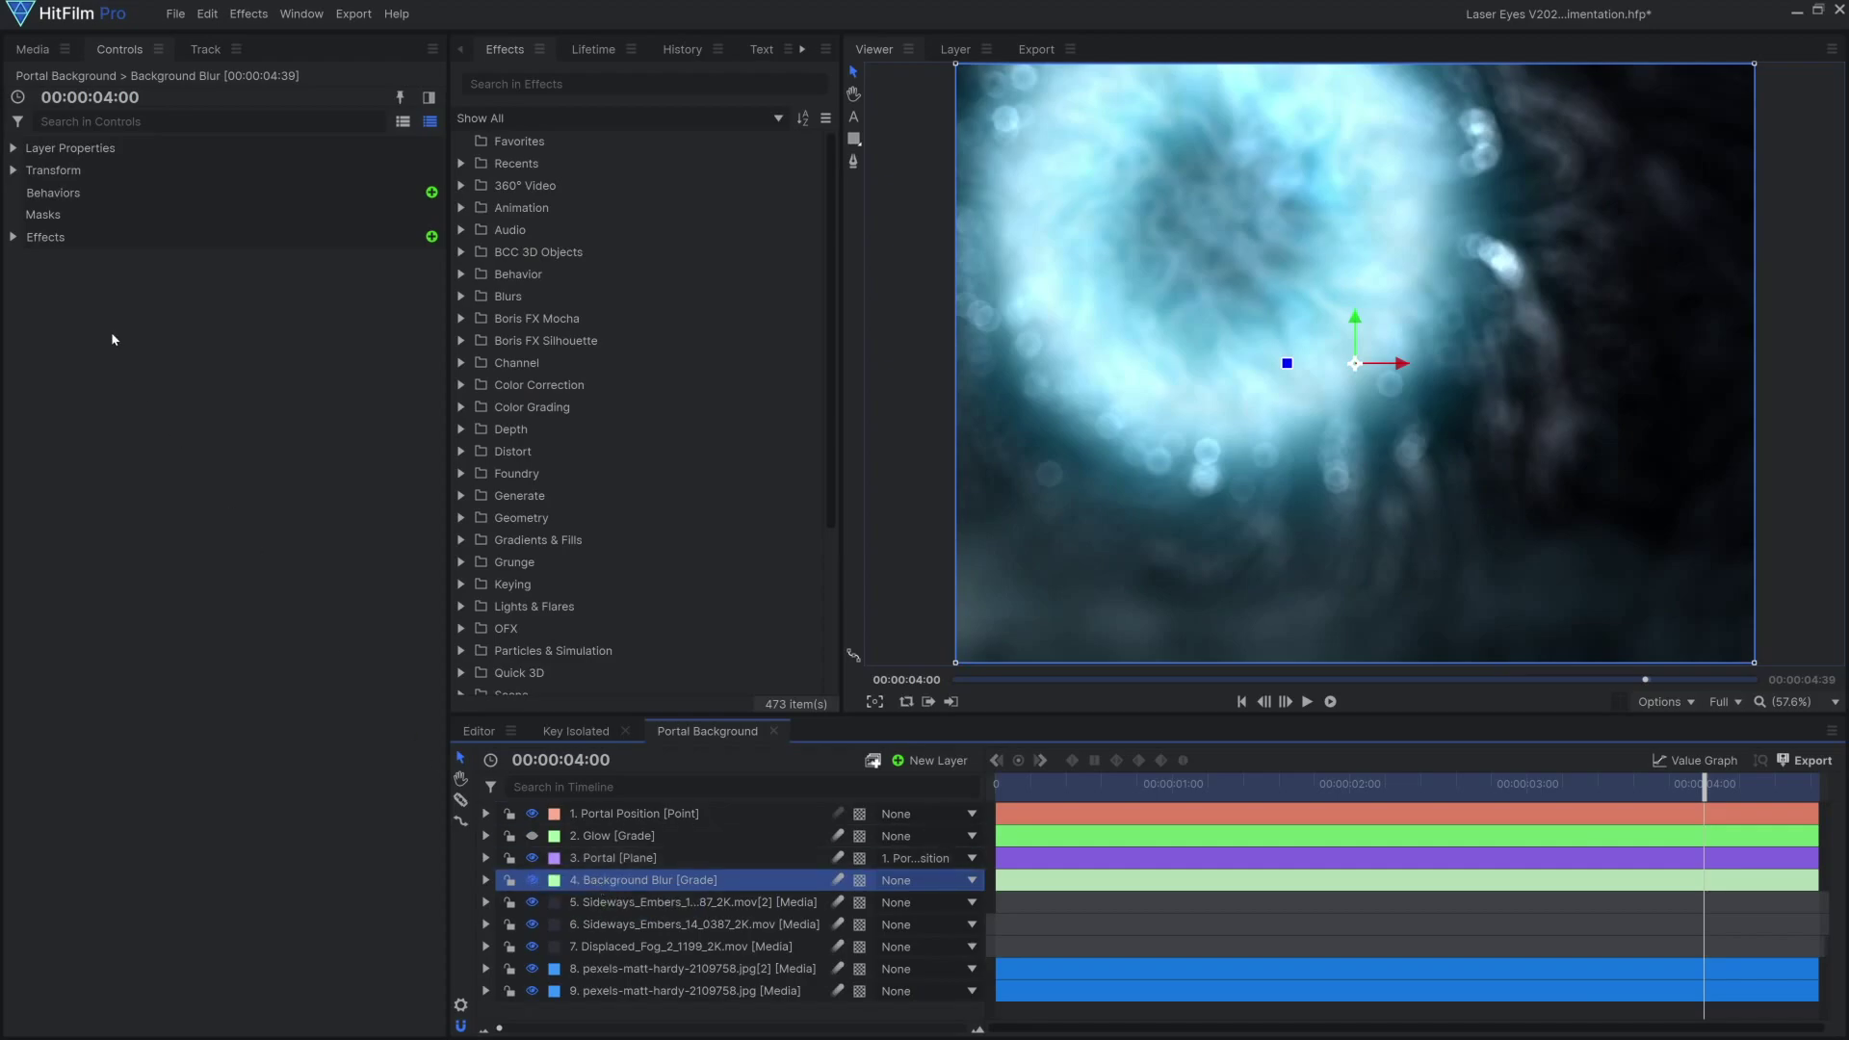
left_click(33, 259)
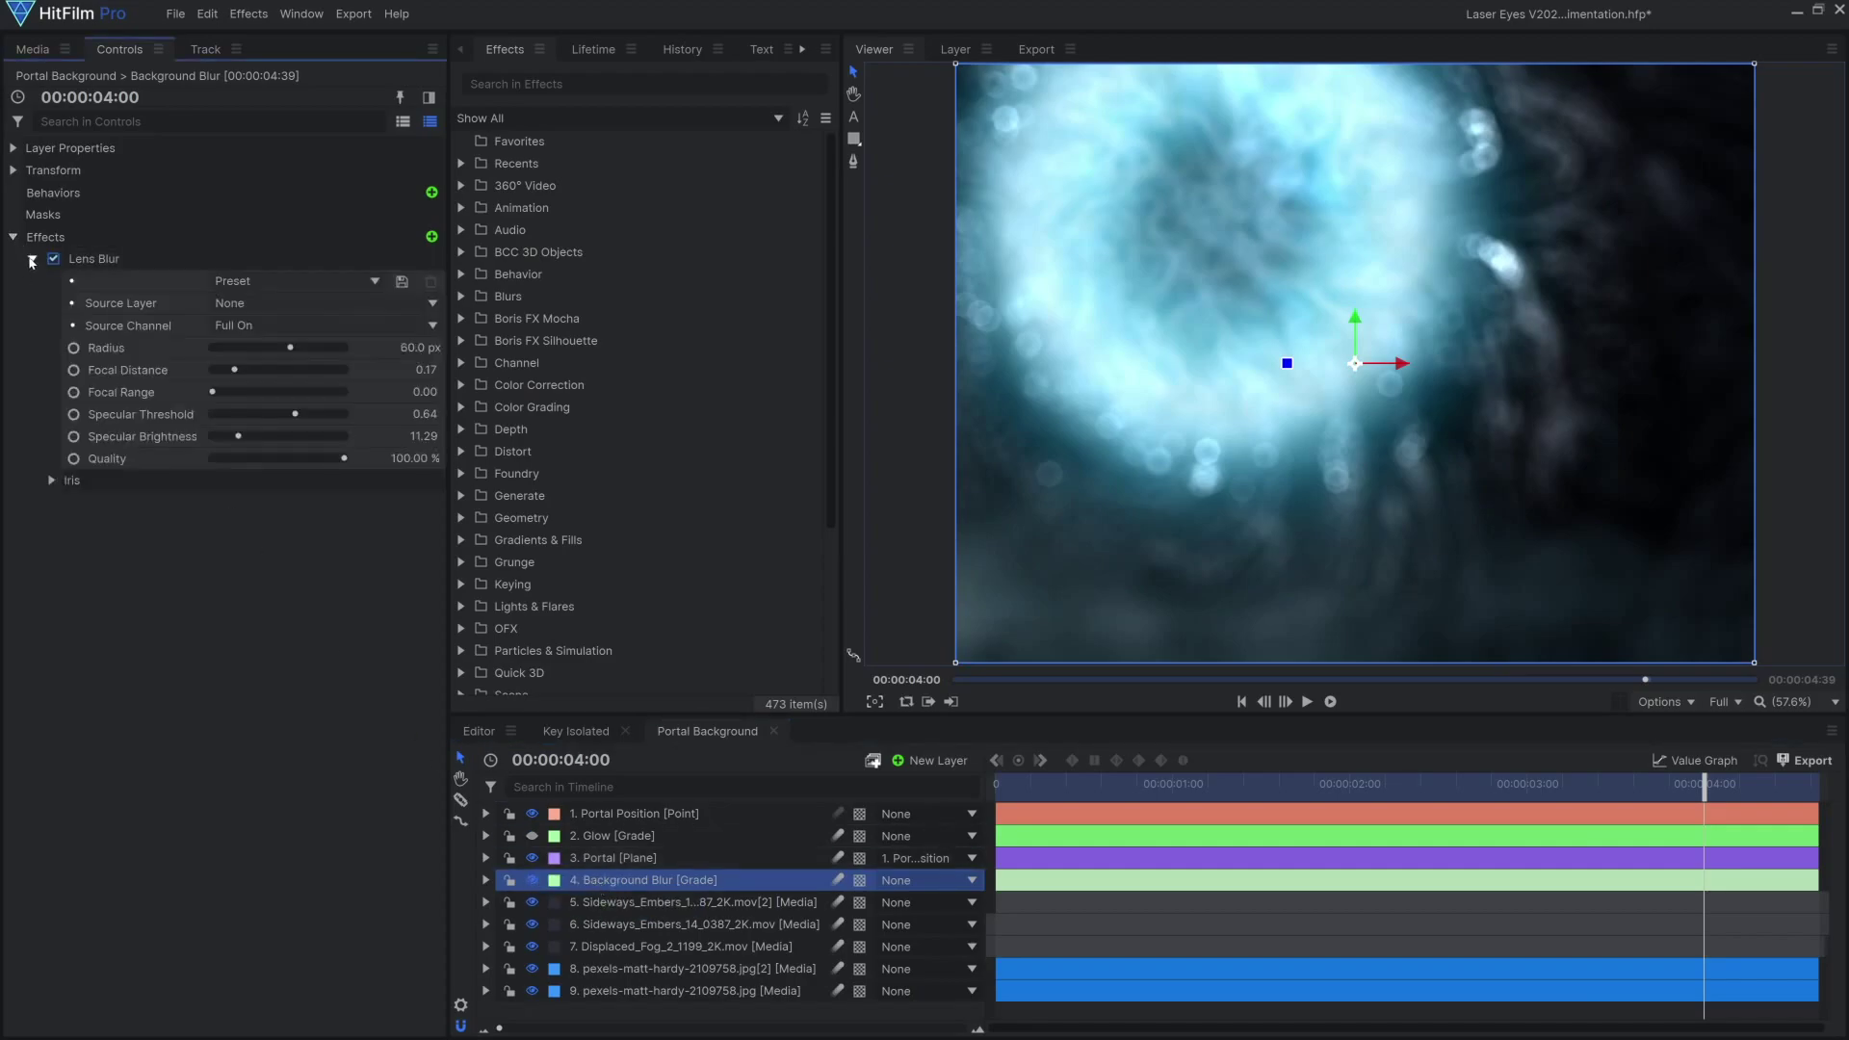
left_click(534, 848)
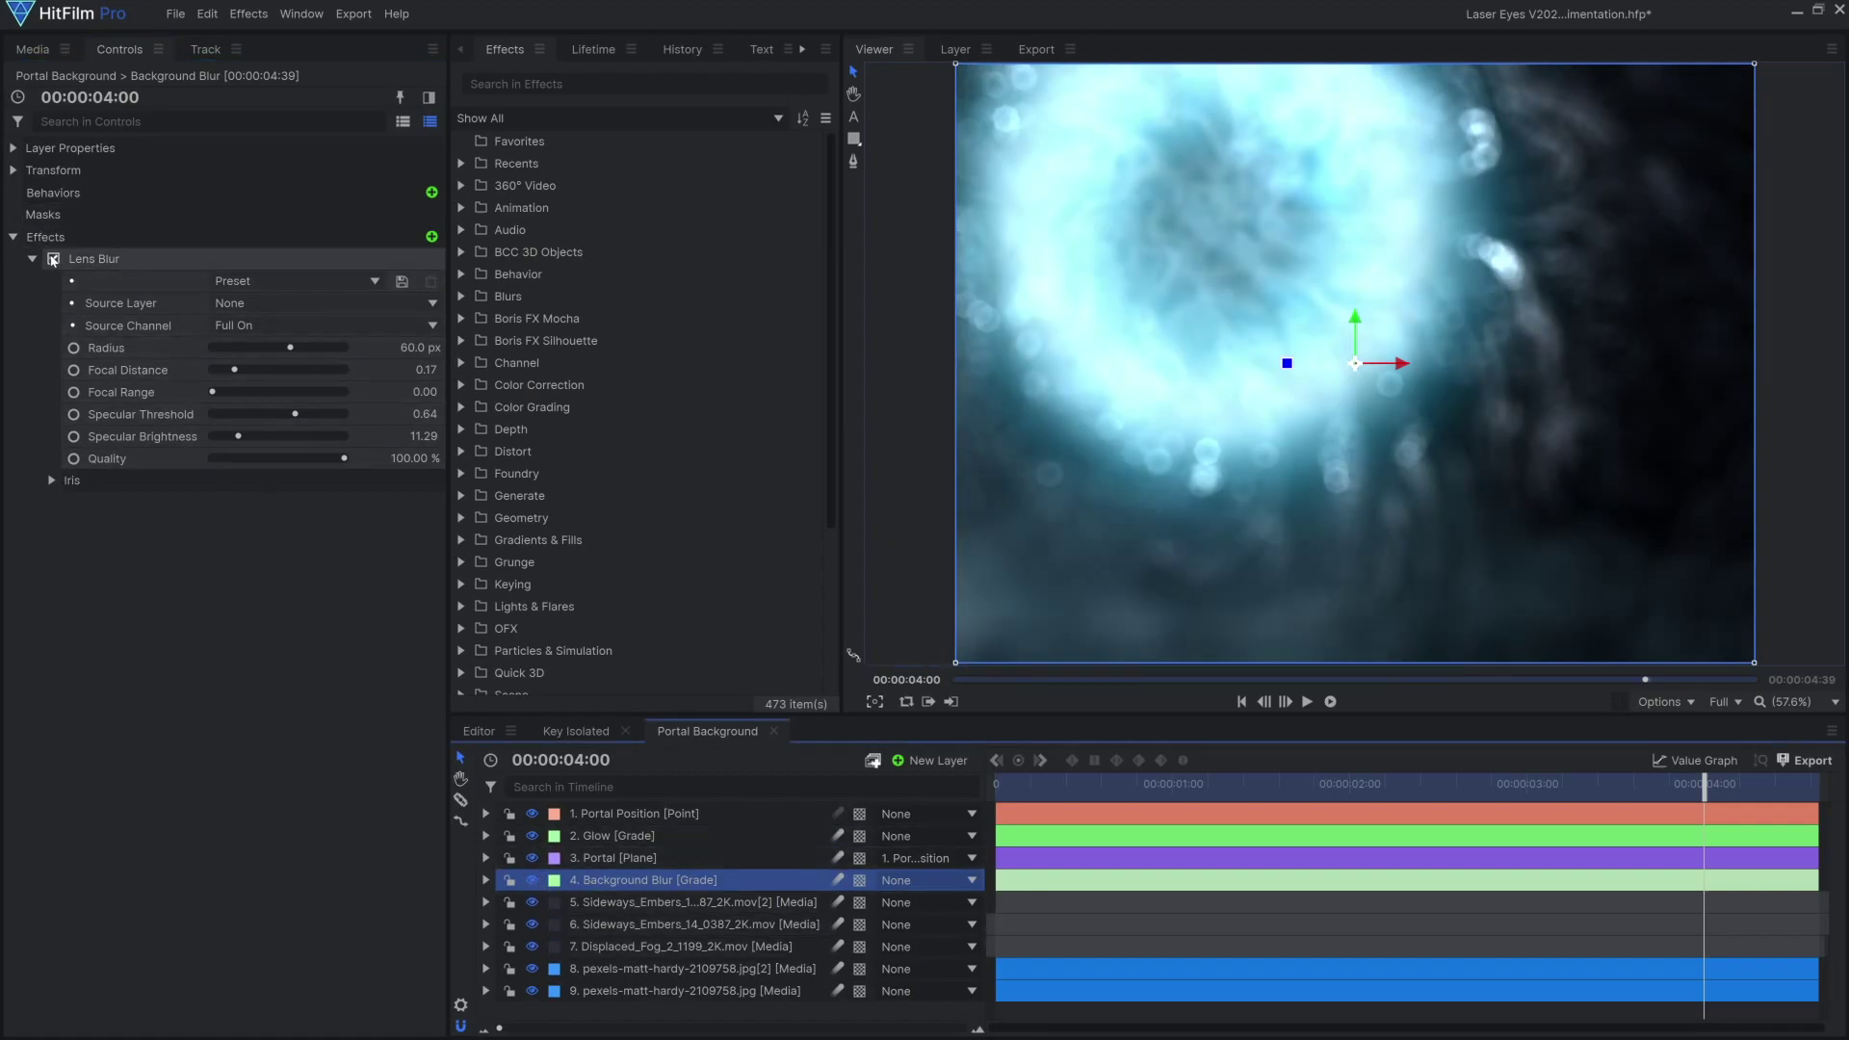
left_click(53, 258)
left_click(52, 259)
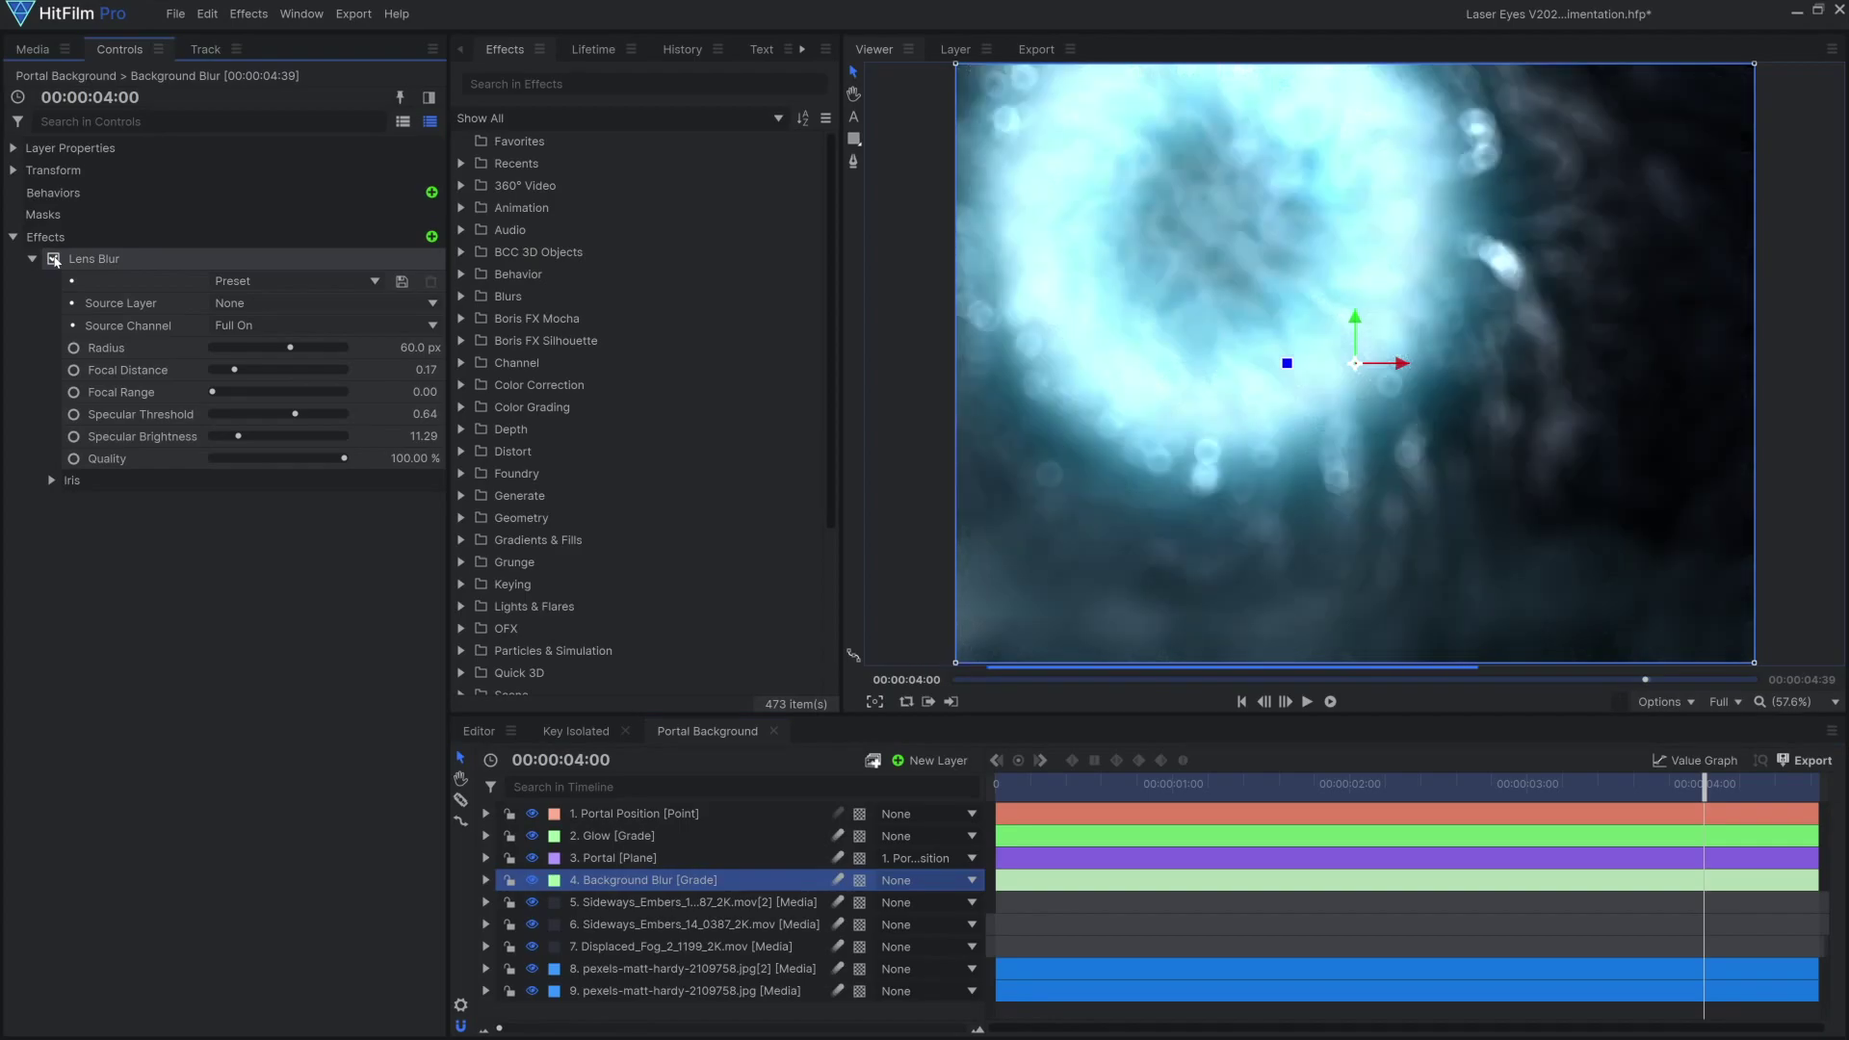
Keep Source Channel at Full On, lower Specular Brightness, and set Opacity Curve to 5.
left_click(53, 481)
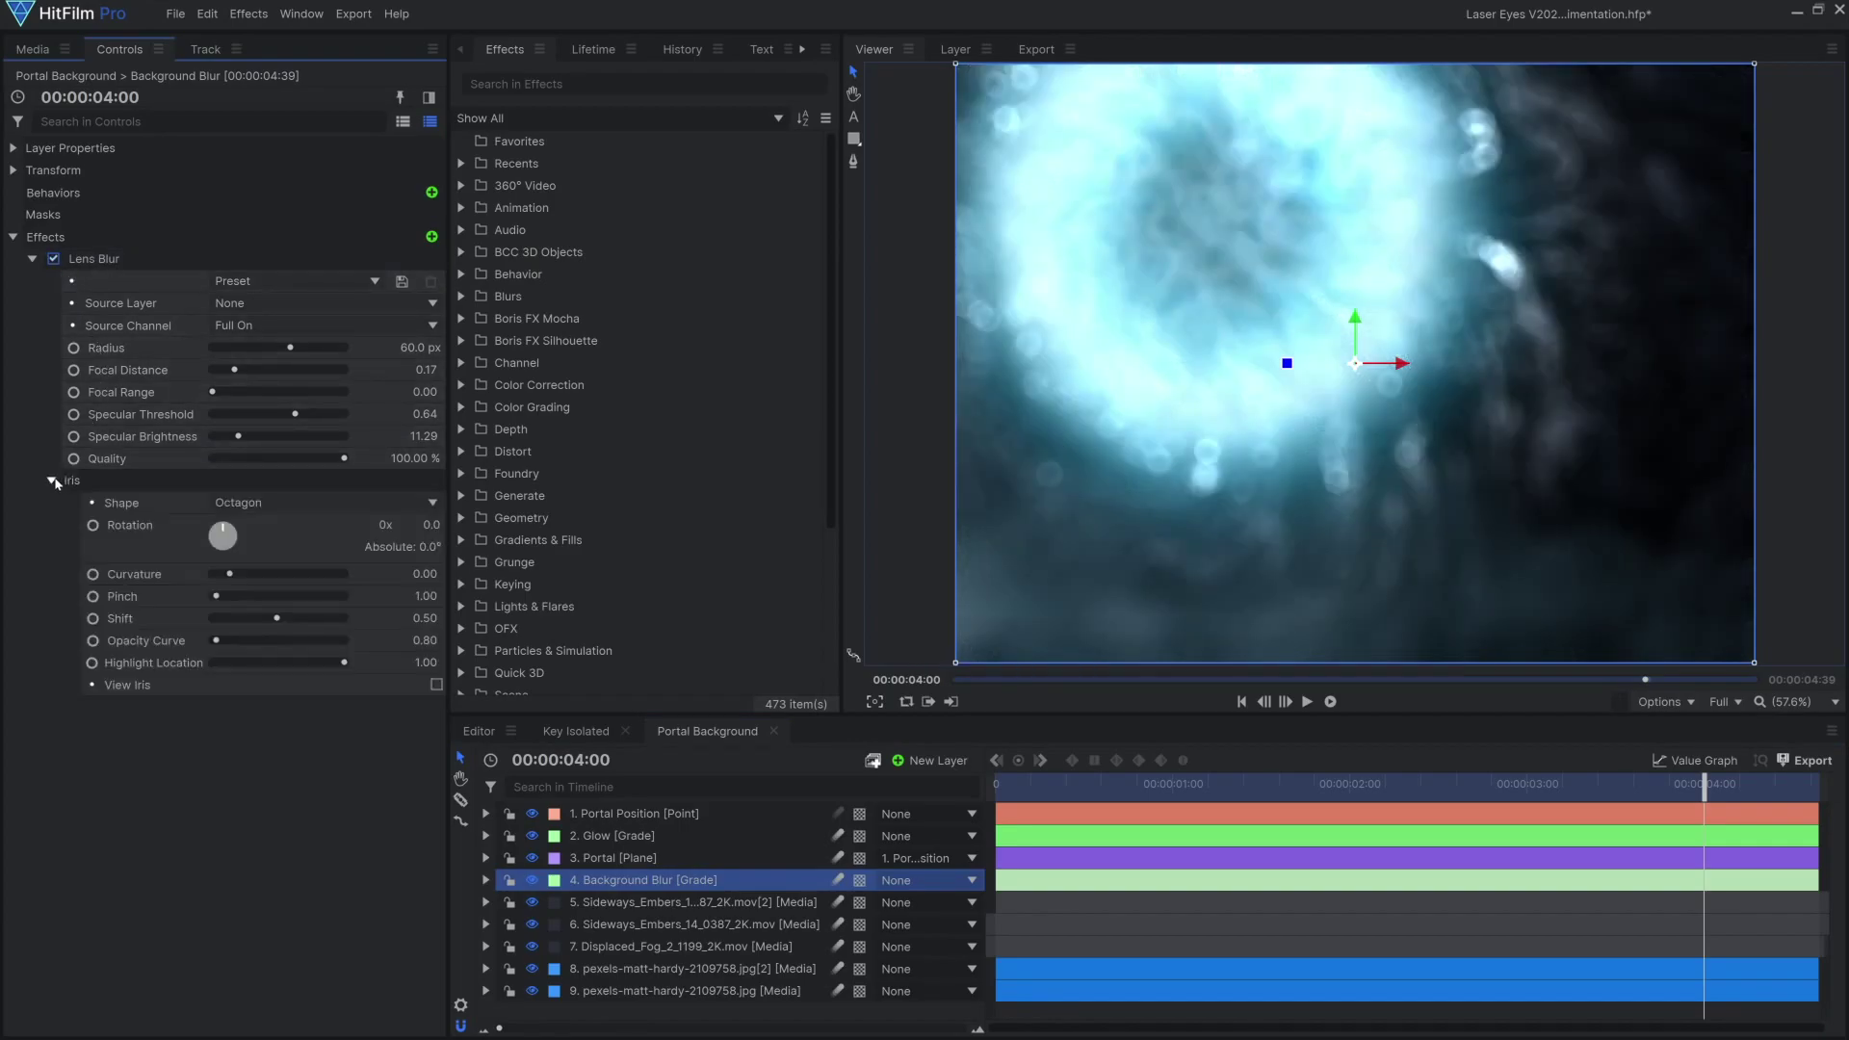
left_click(200, 329)
left_click(293, 331)
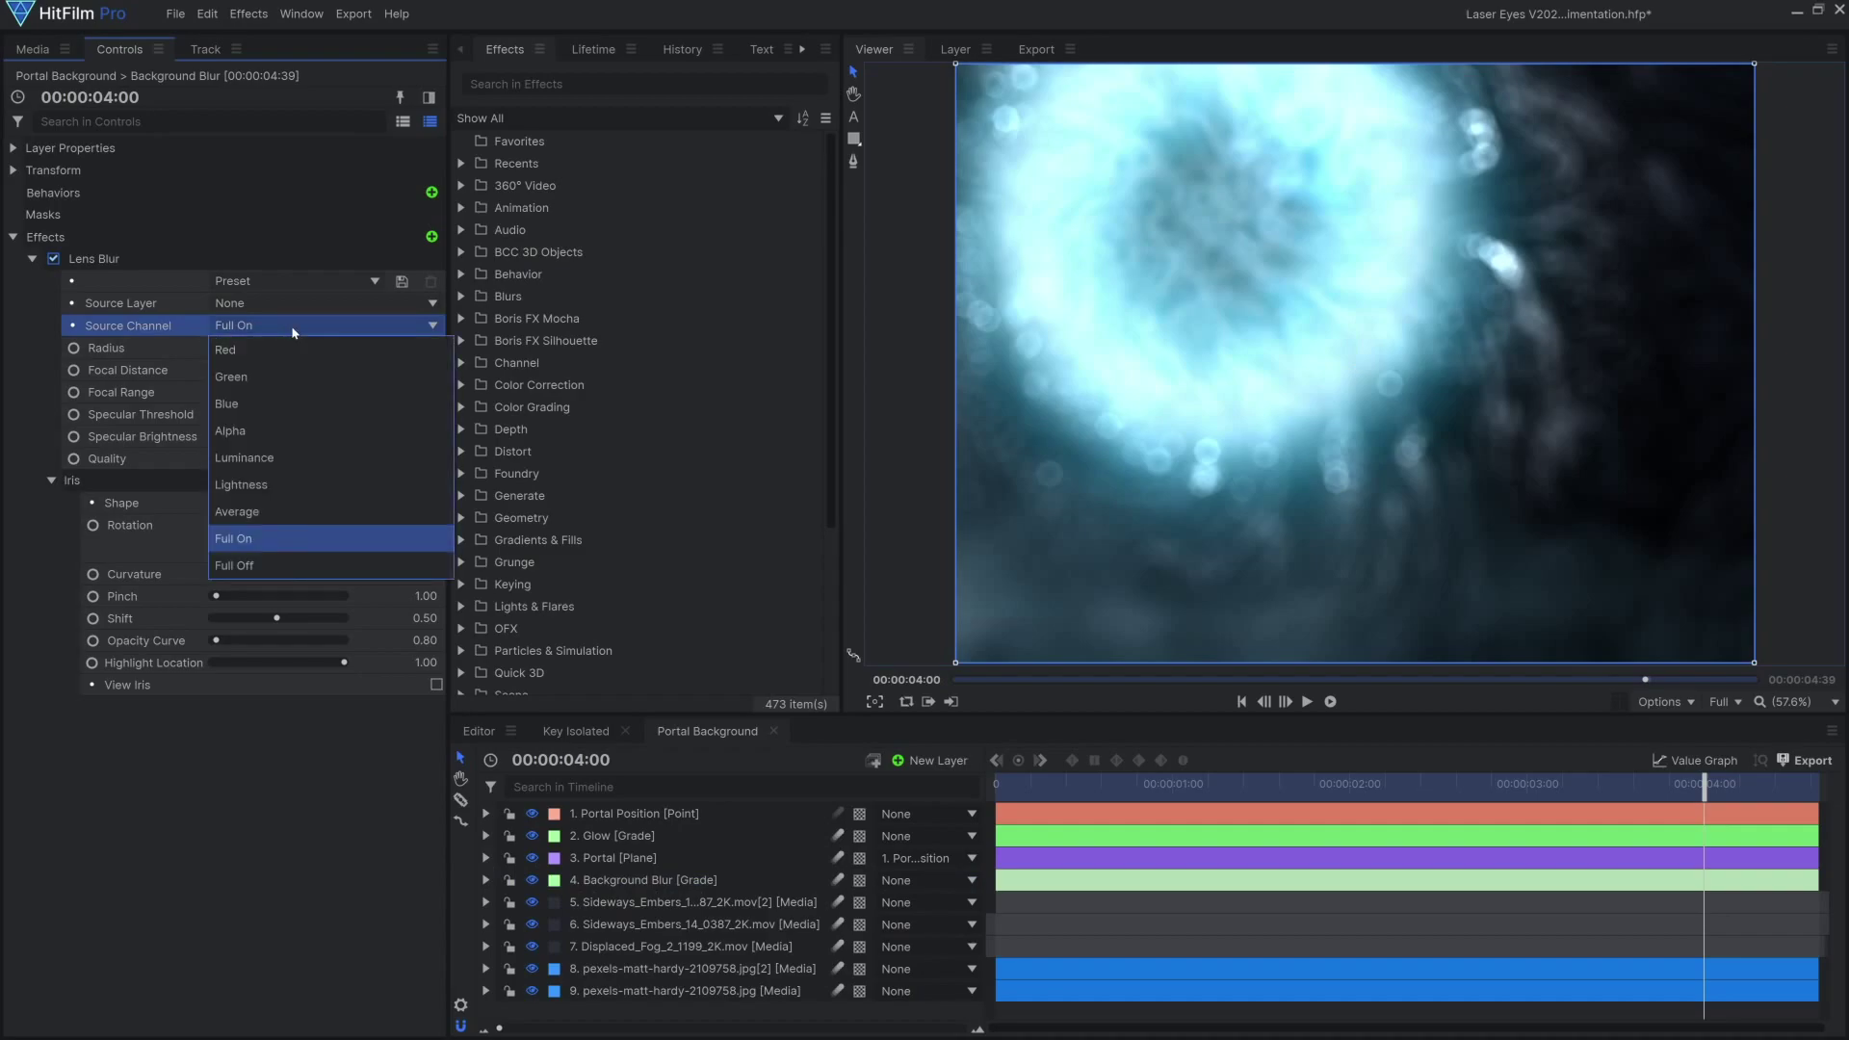
left_click(294, 331)
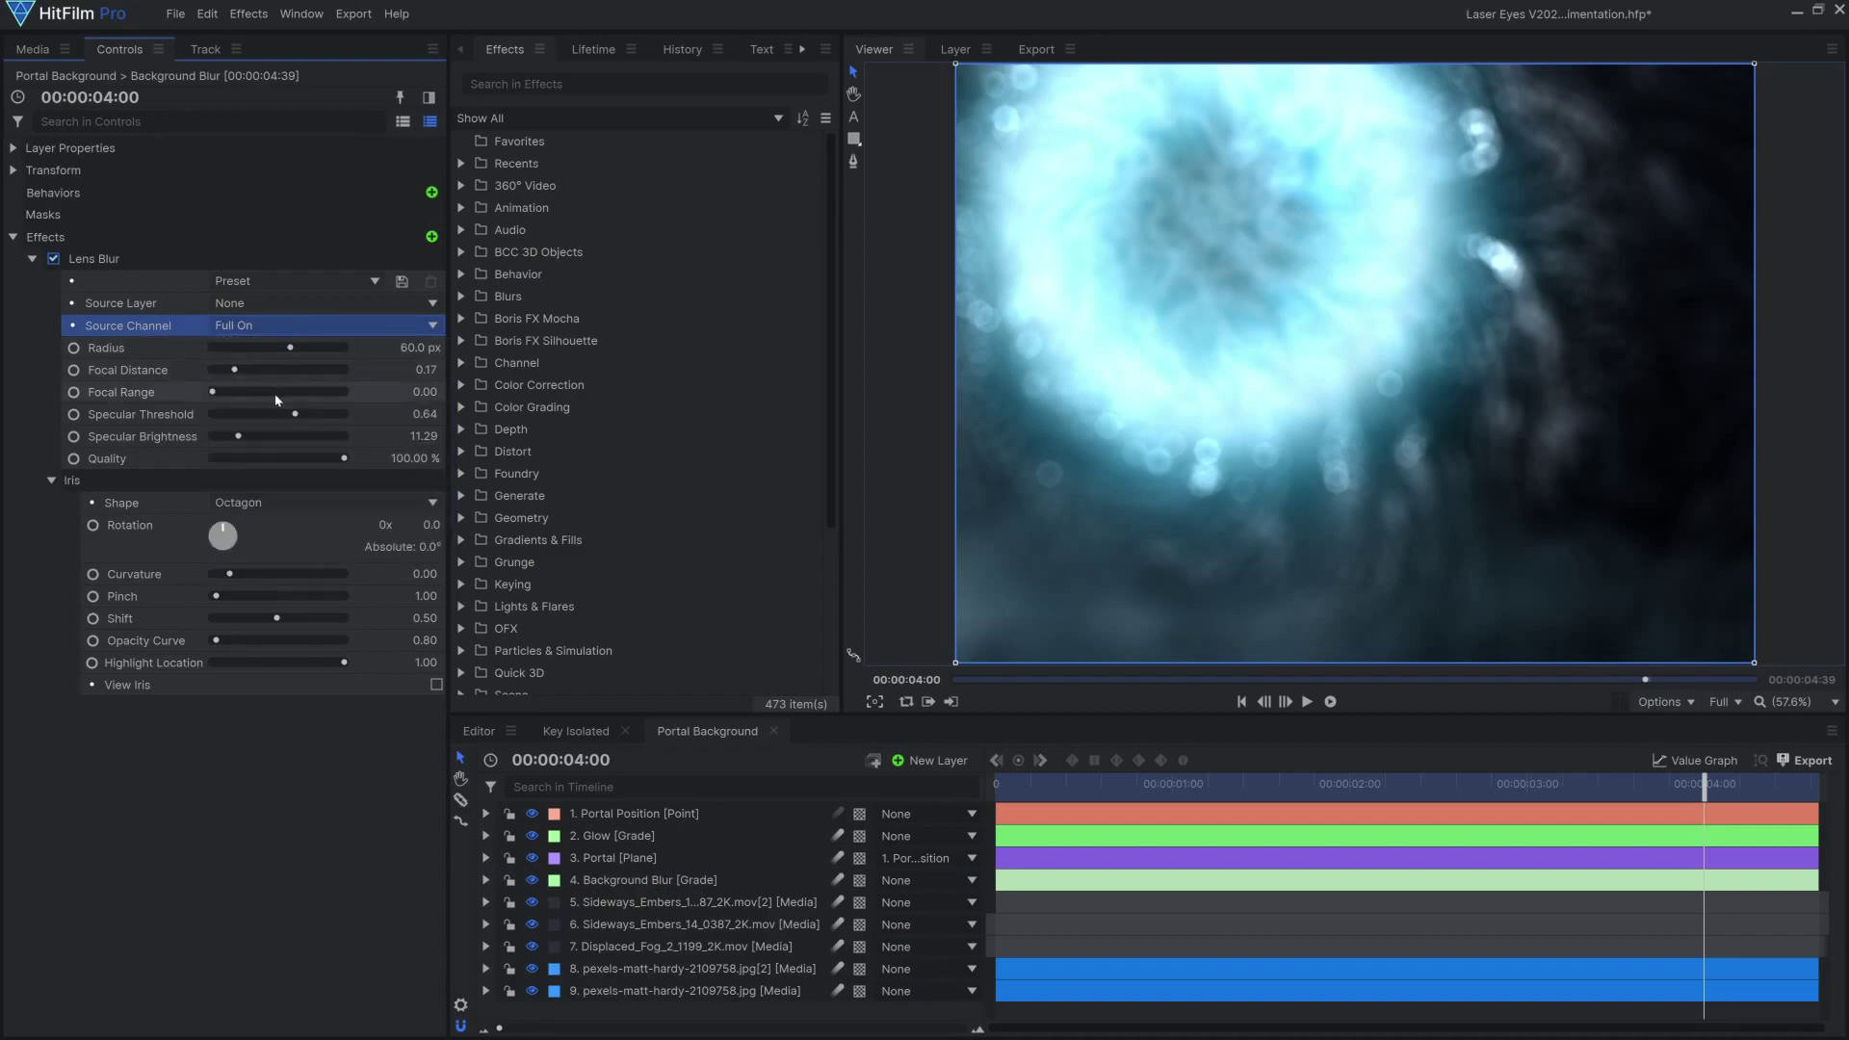
mouse_move(295, 415)
left_mouse_down()
mouse_move(235, 418)
mouse_move(295, 414)
left_mouse_up()
left_click_drag(237, 437, 224, 441)
type("0")
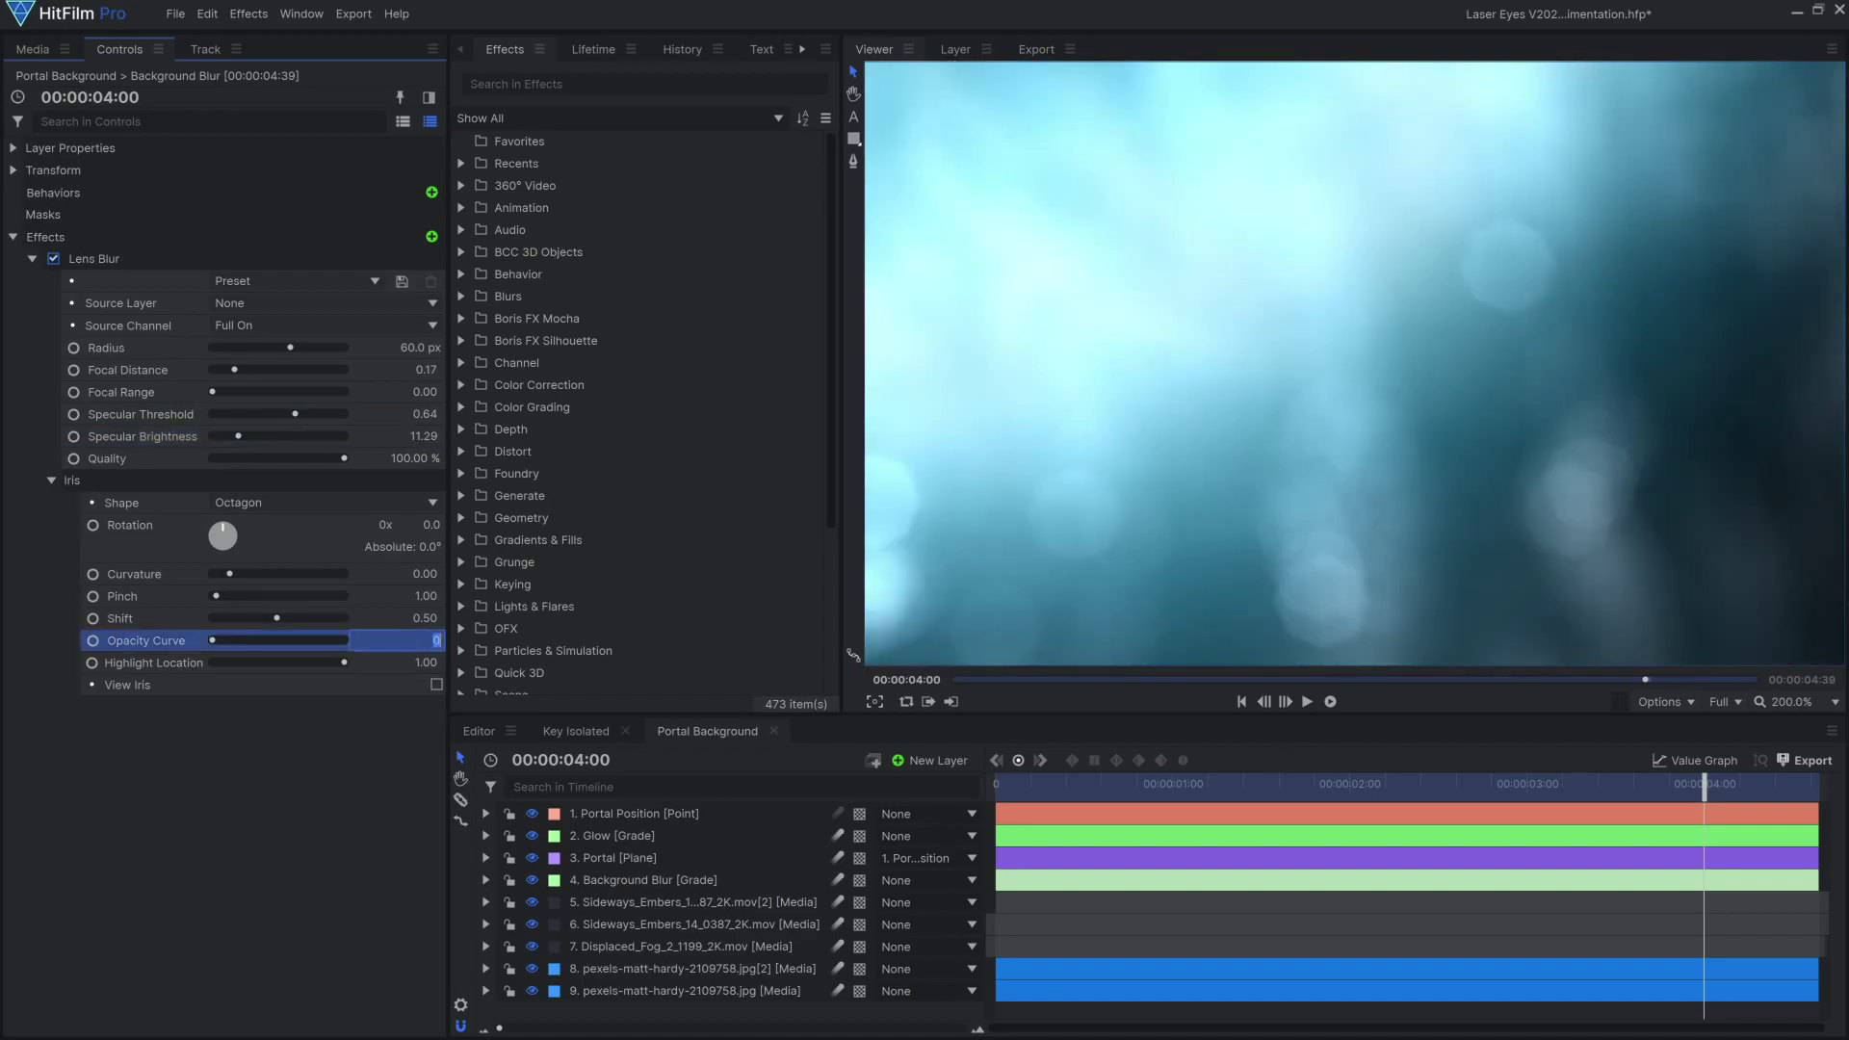
type("5")
key("Return")
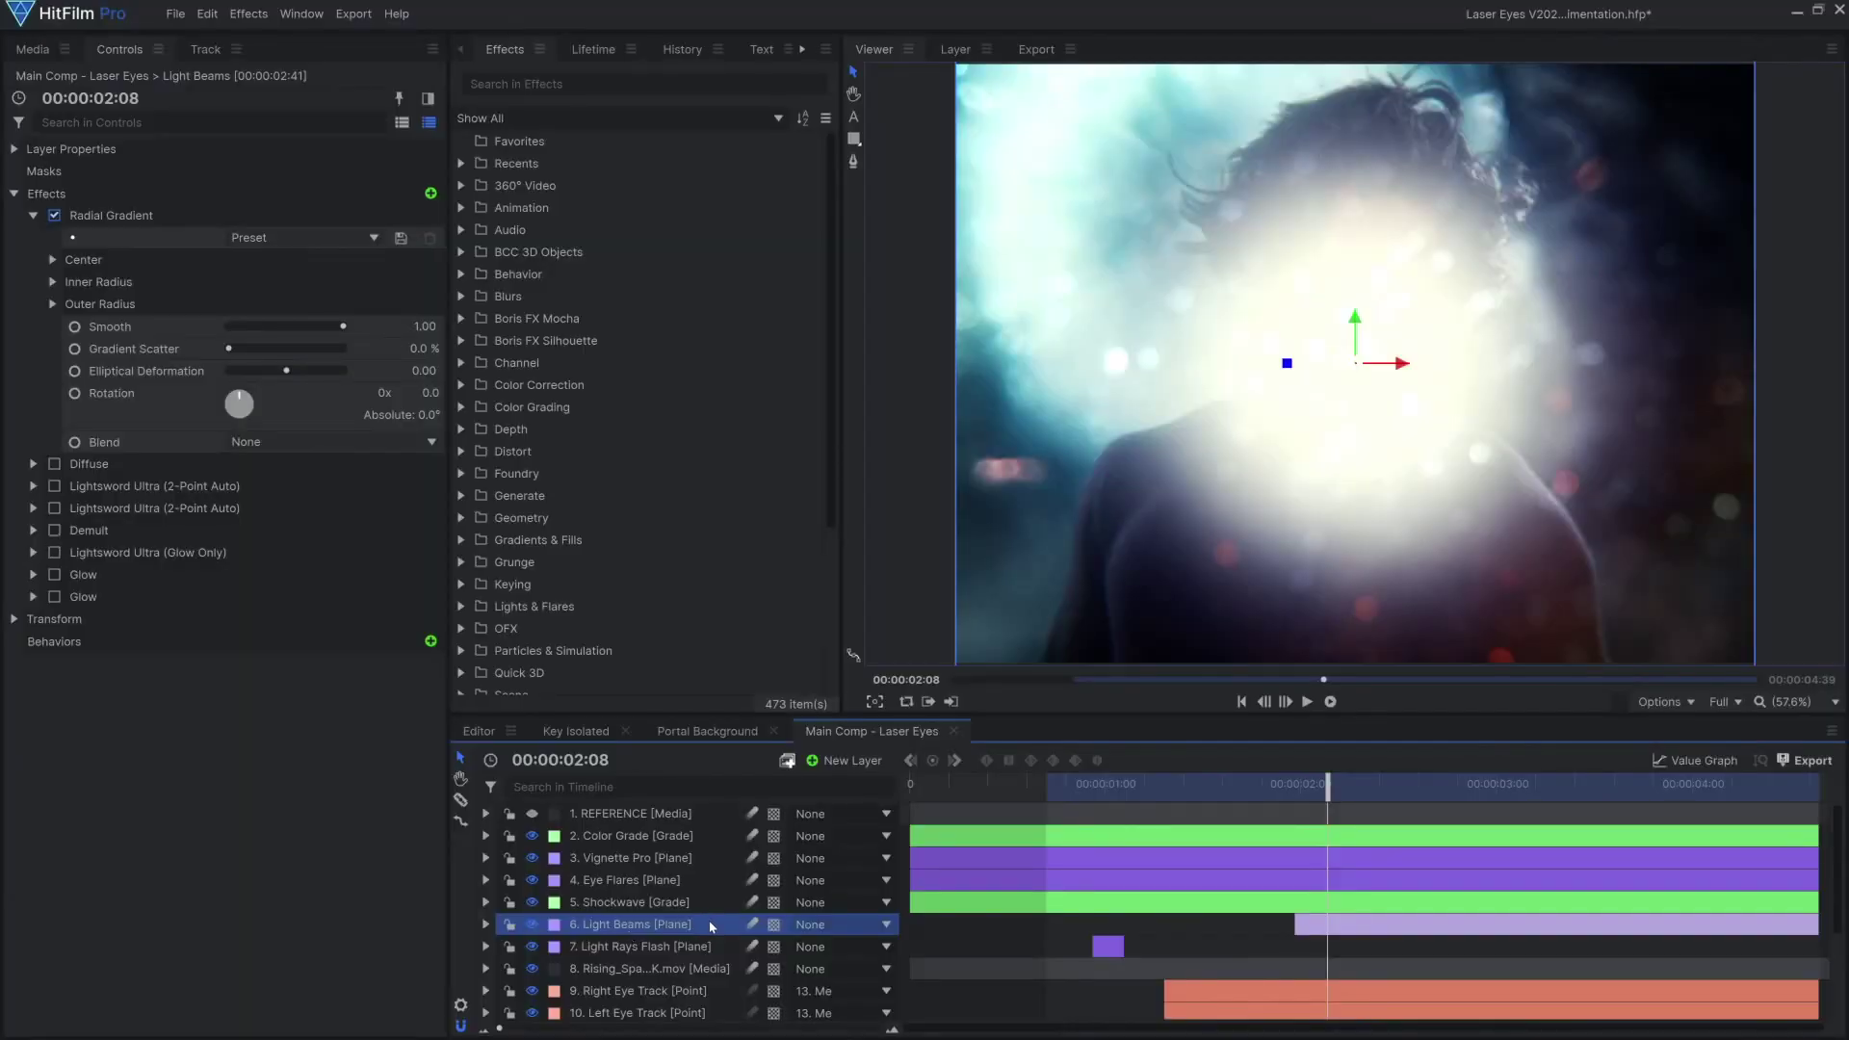
Move the radial gradient onto the eyes, blend it with Add, and set Elliptical Deformation to 1.00.
right_click(710, 927)
mouse_move(810, 419)
left_click(1022, 786)
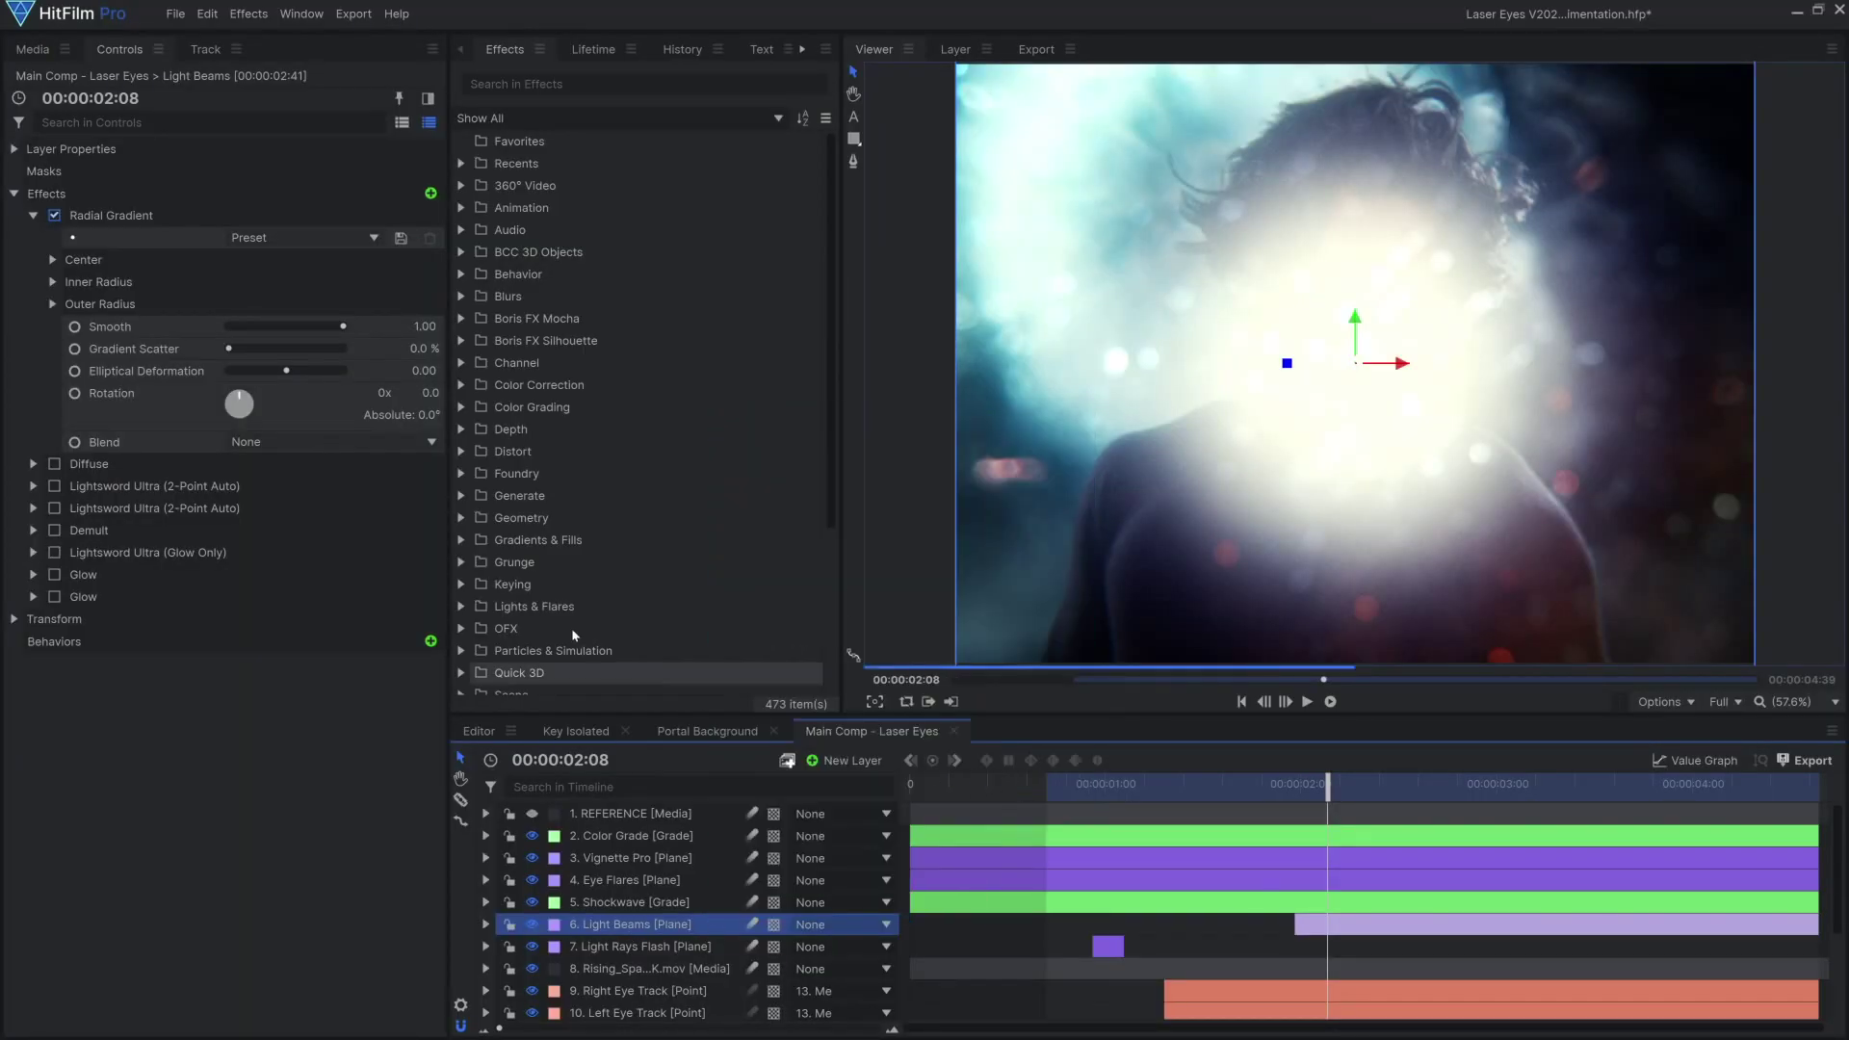
left_click(150, 216)
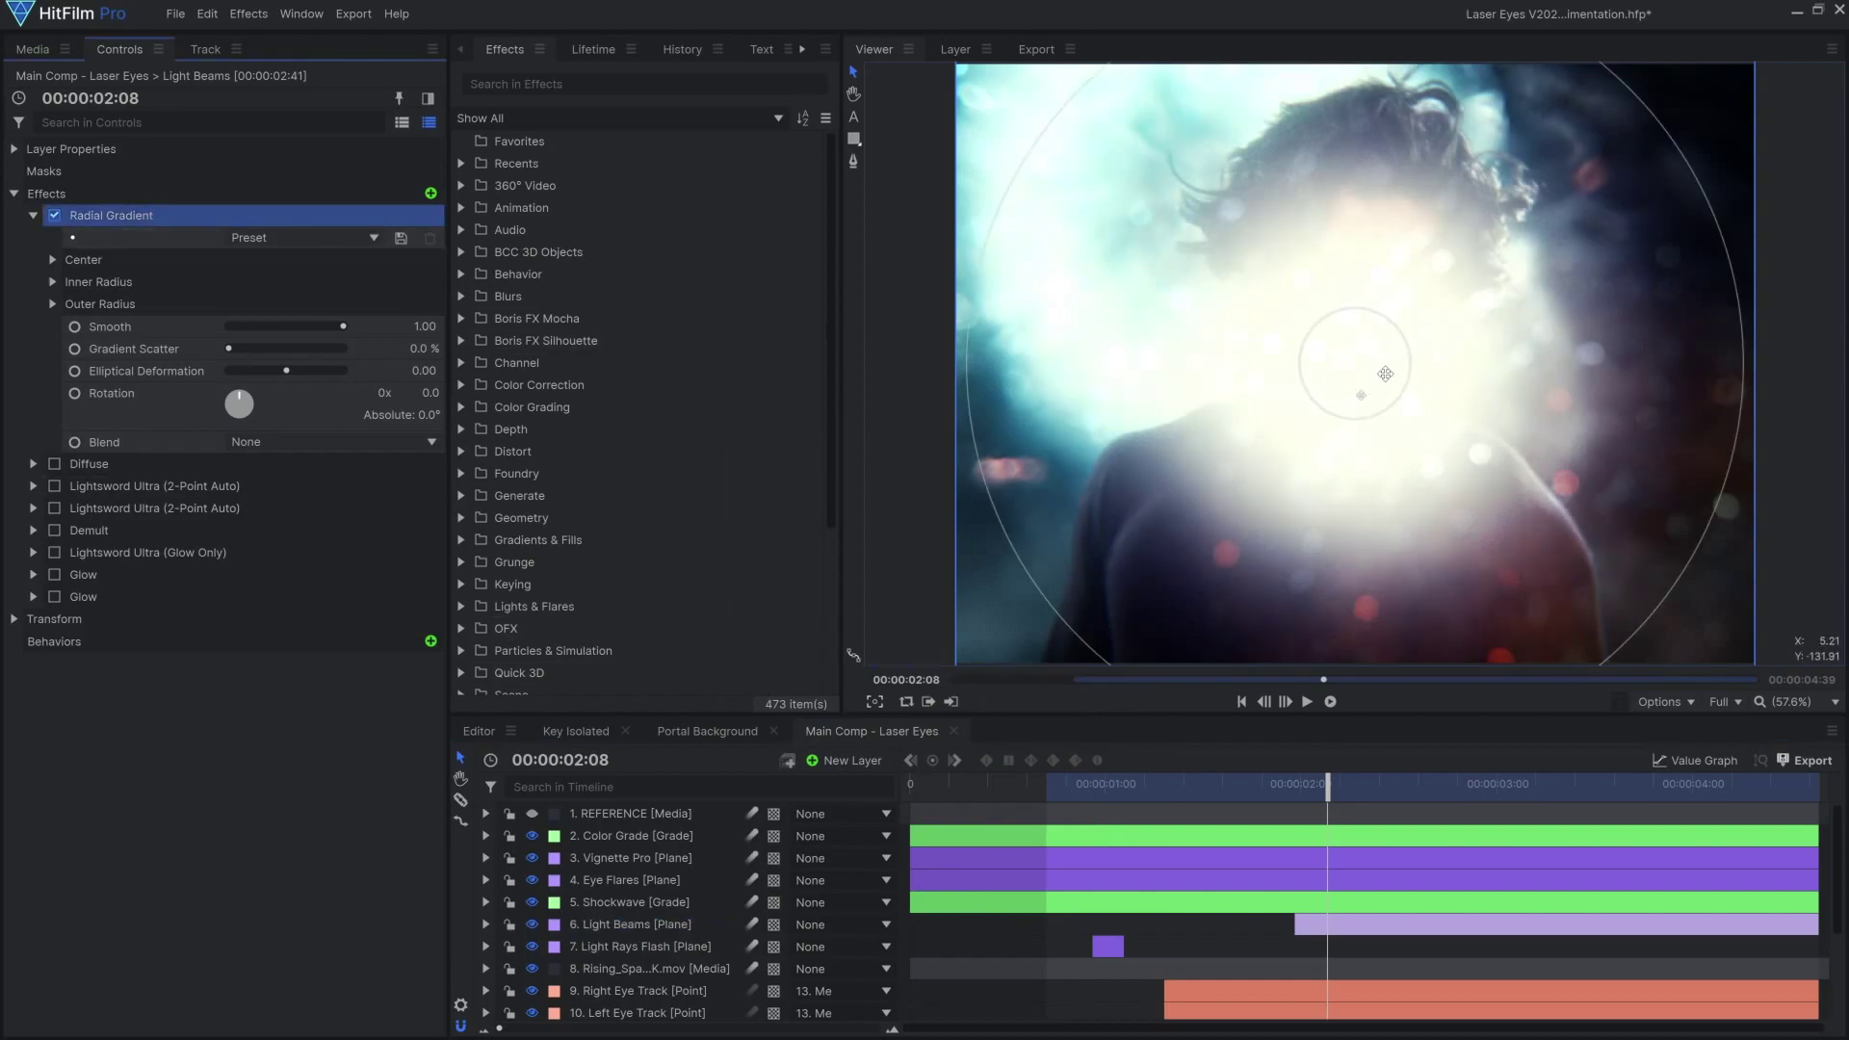
left_click_drag(1389, 370, 1372, 329)
left_click(285, 456)
left_click(278, 529)
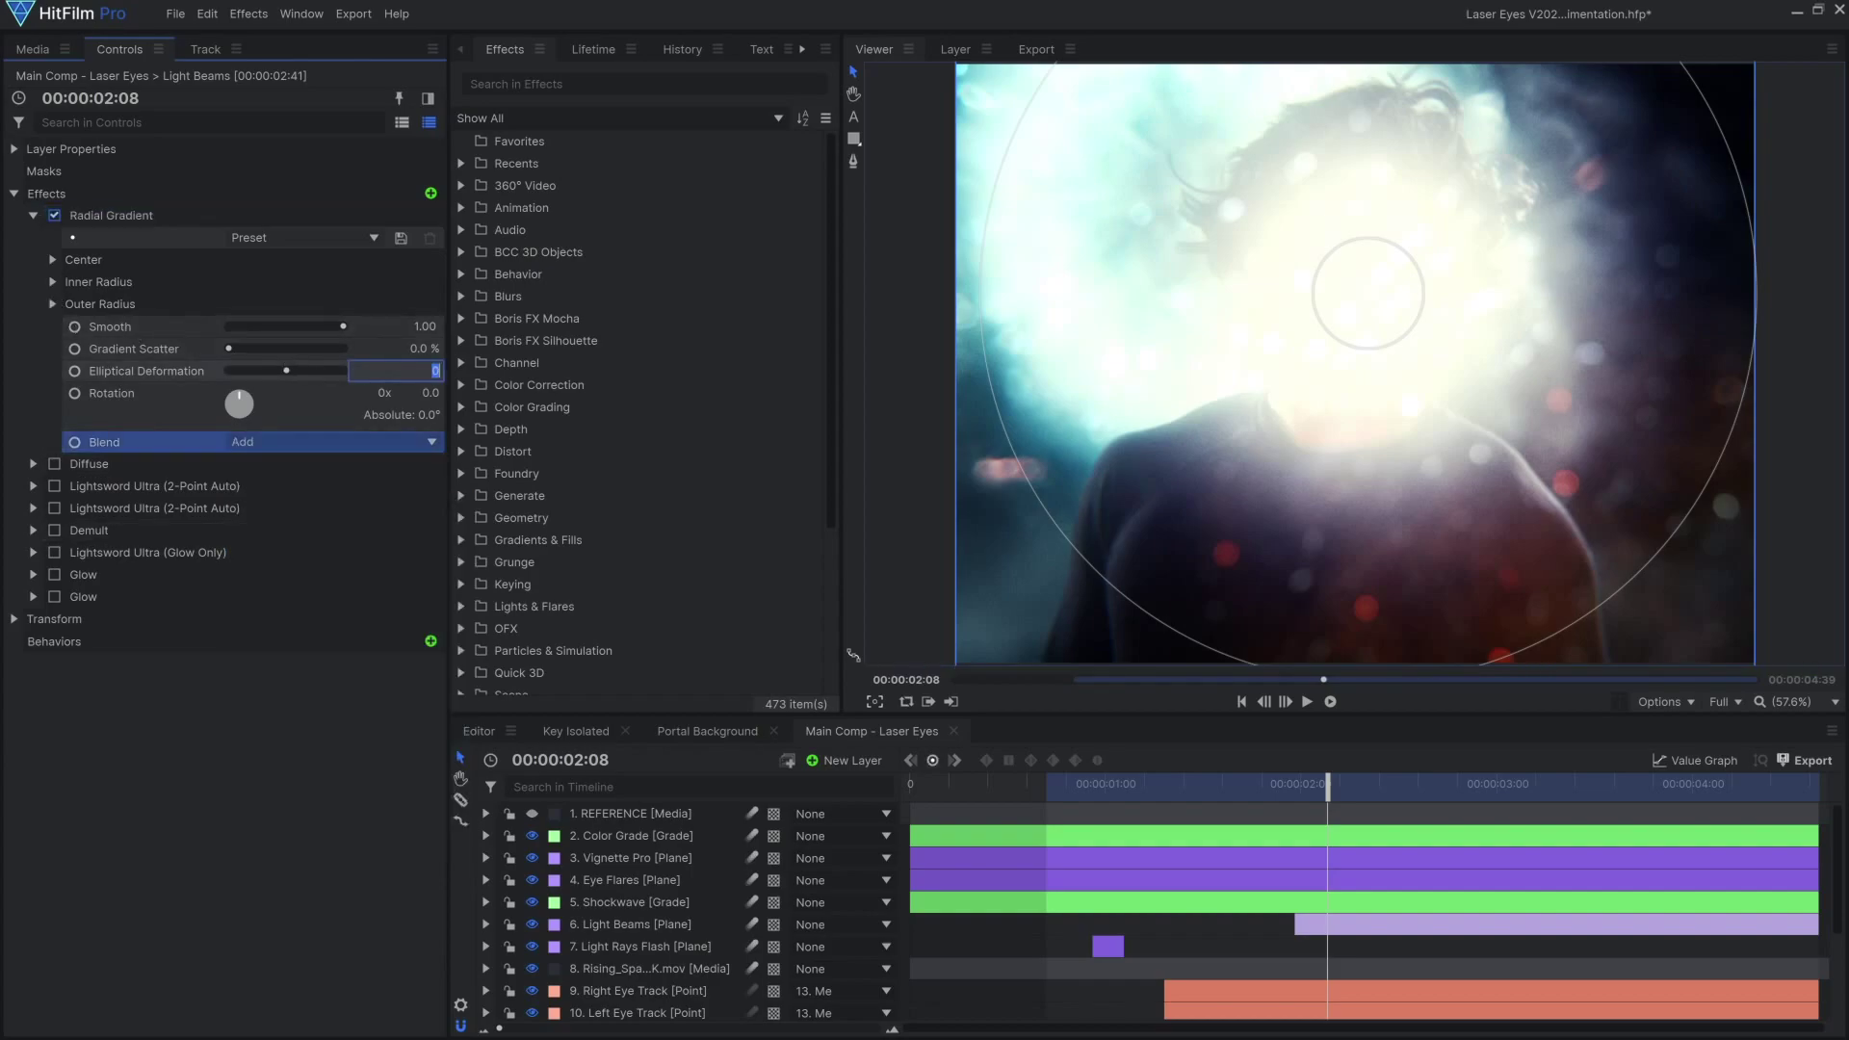
key("Return")
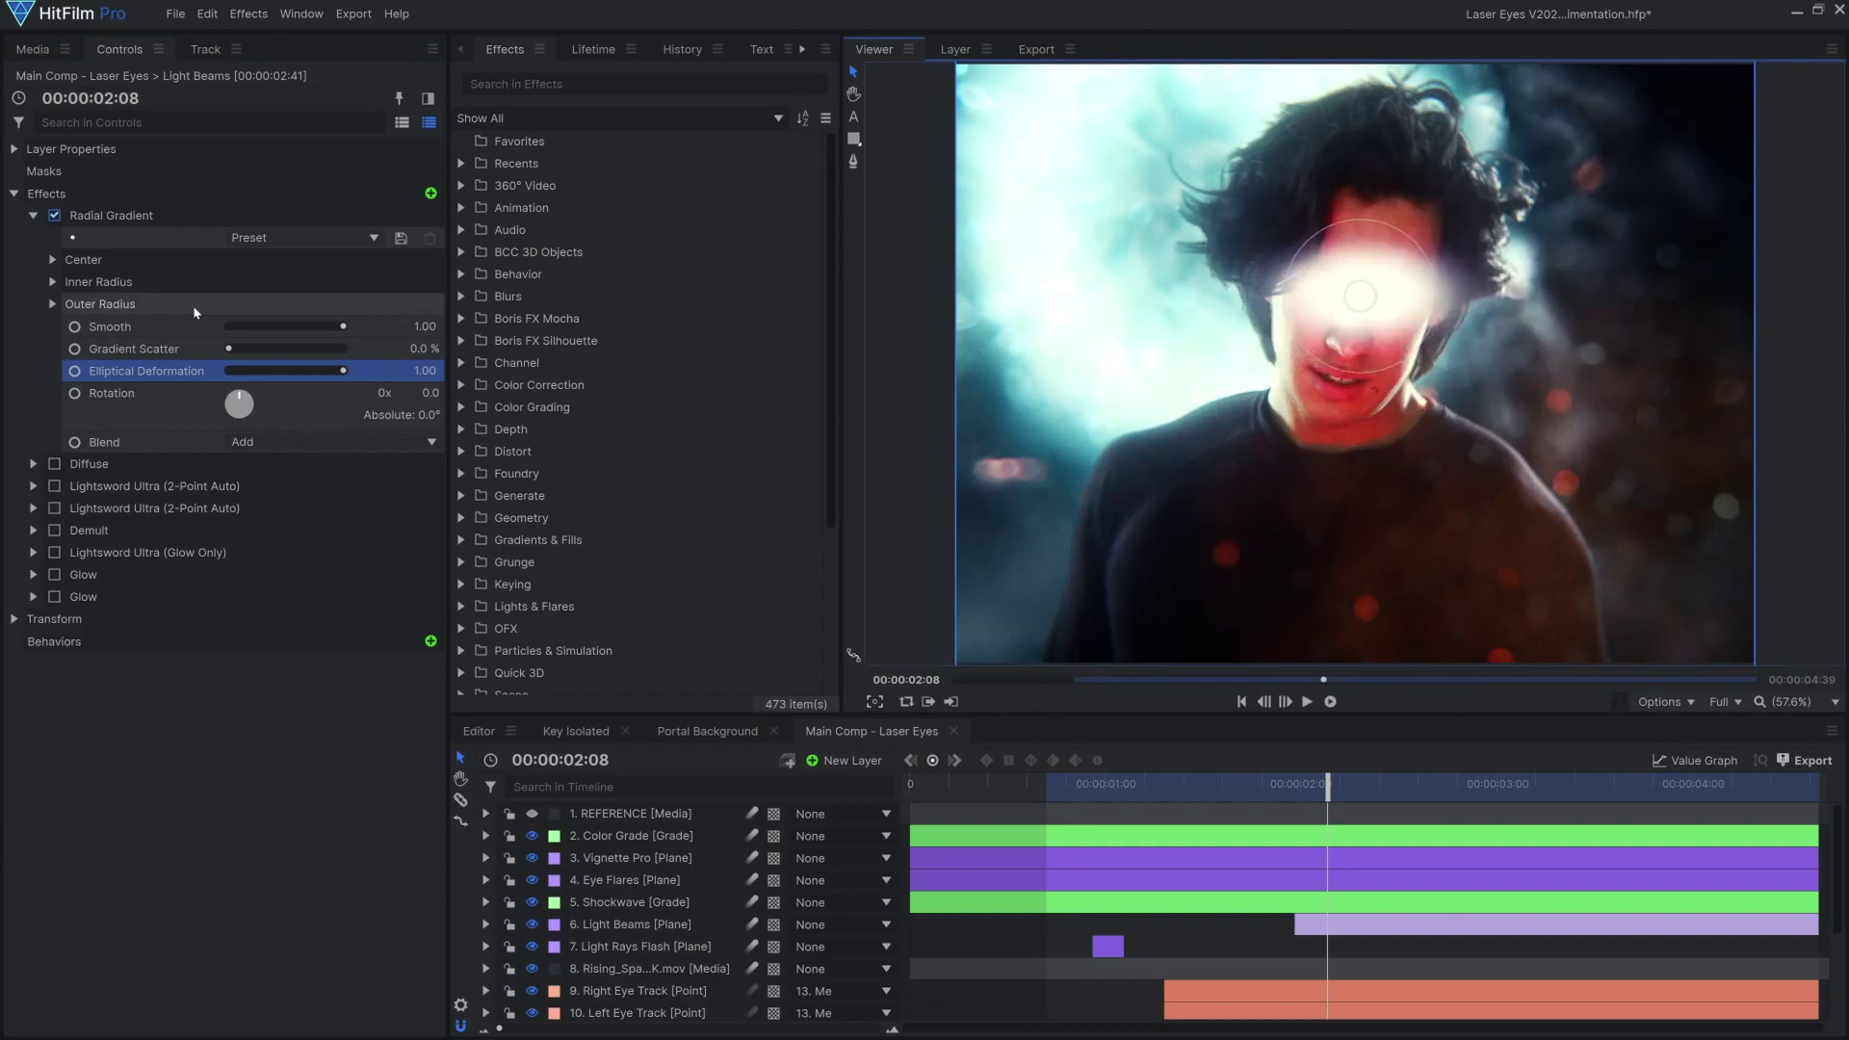
left_click(434, 348)
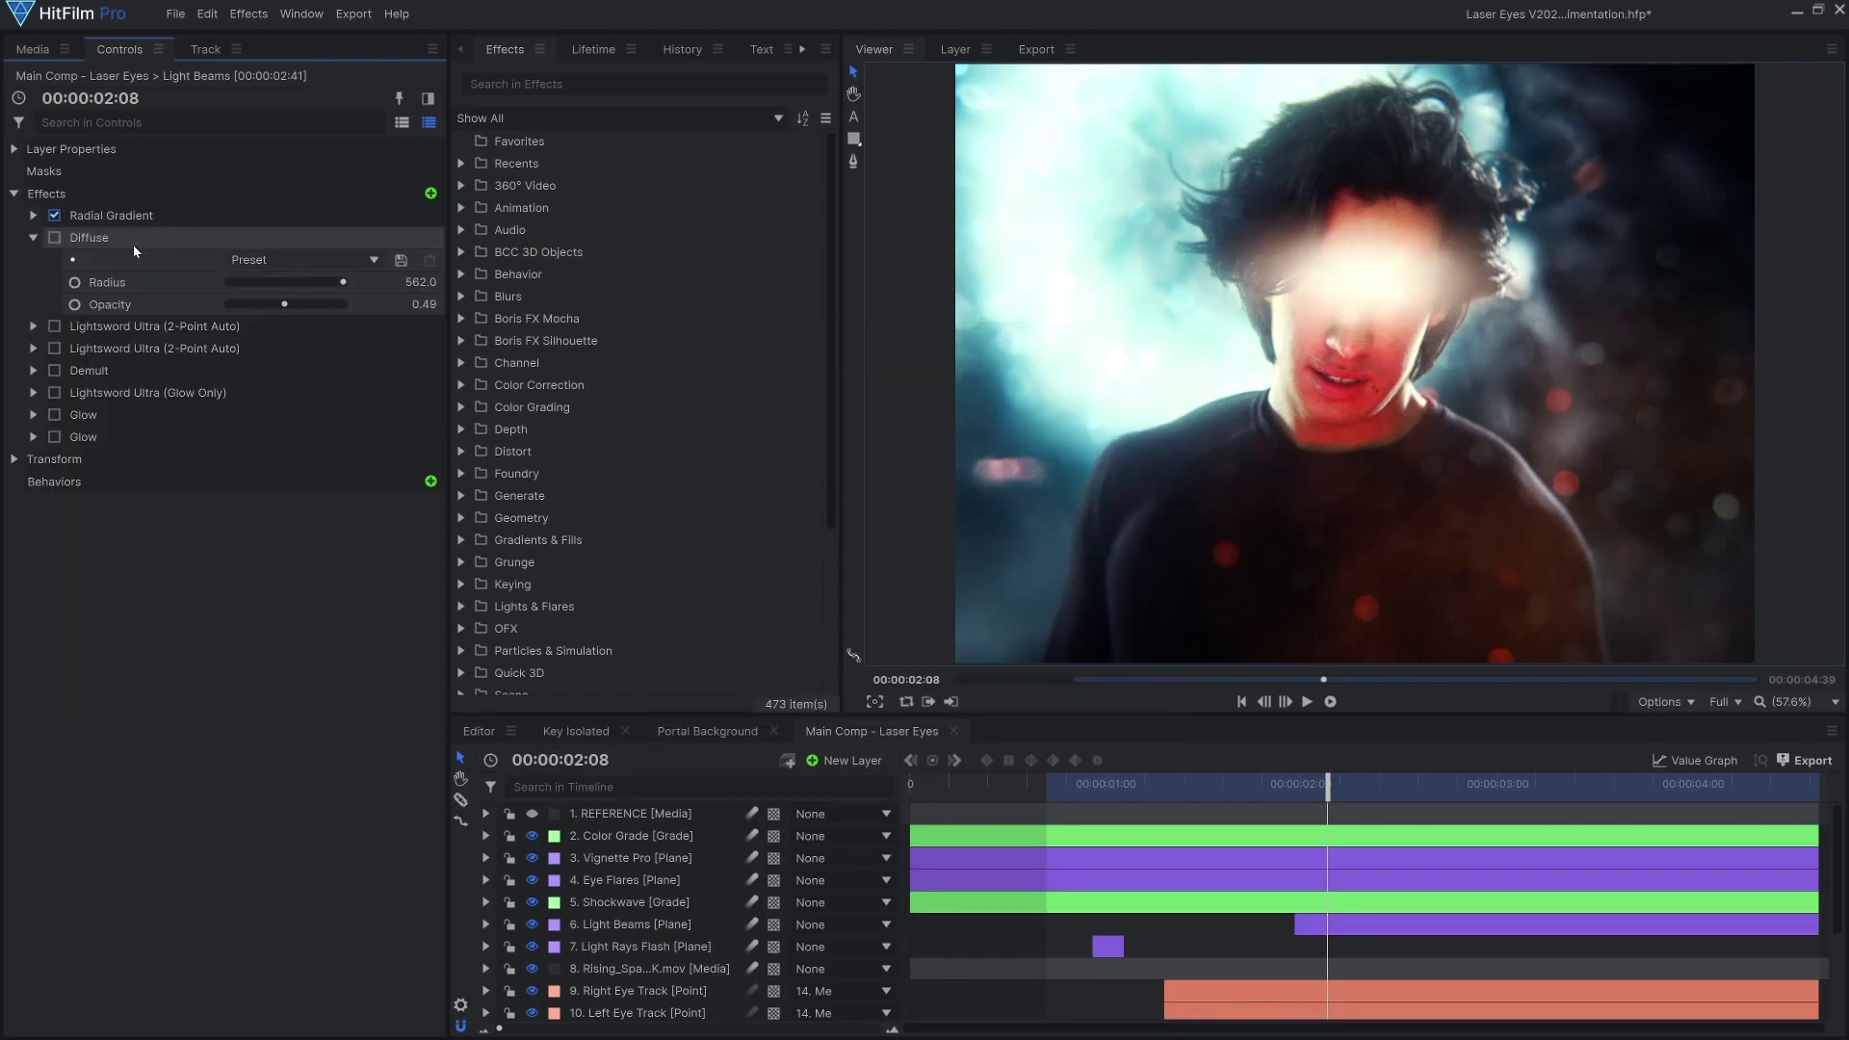
Enable the first Lightsword Ultra beam and anchor its hilt to the Left Eye Track.
left_click(32, 237)
left_click(33, 260)
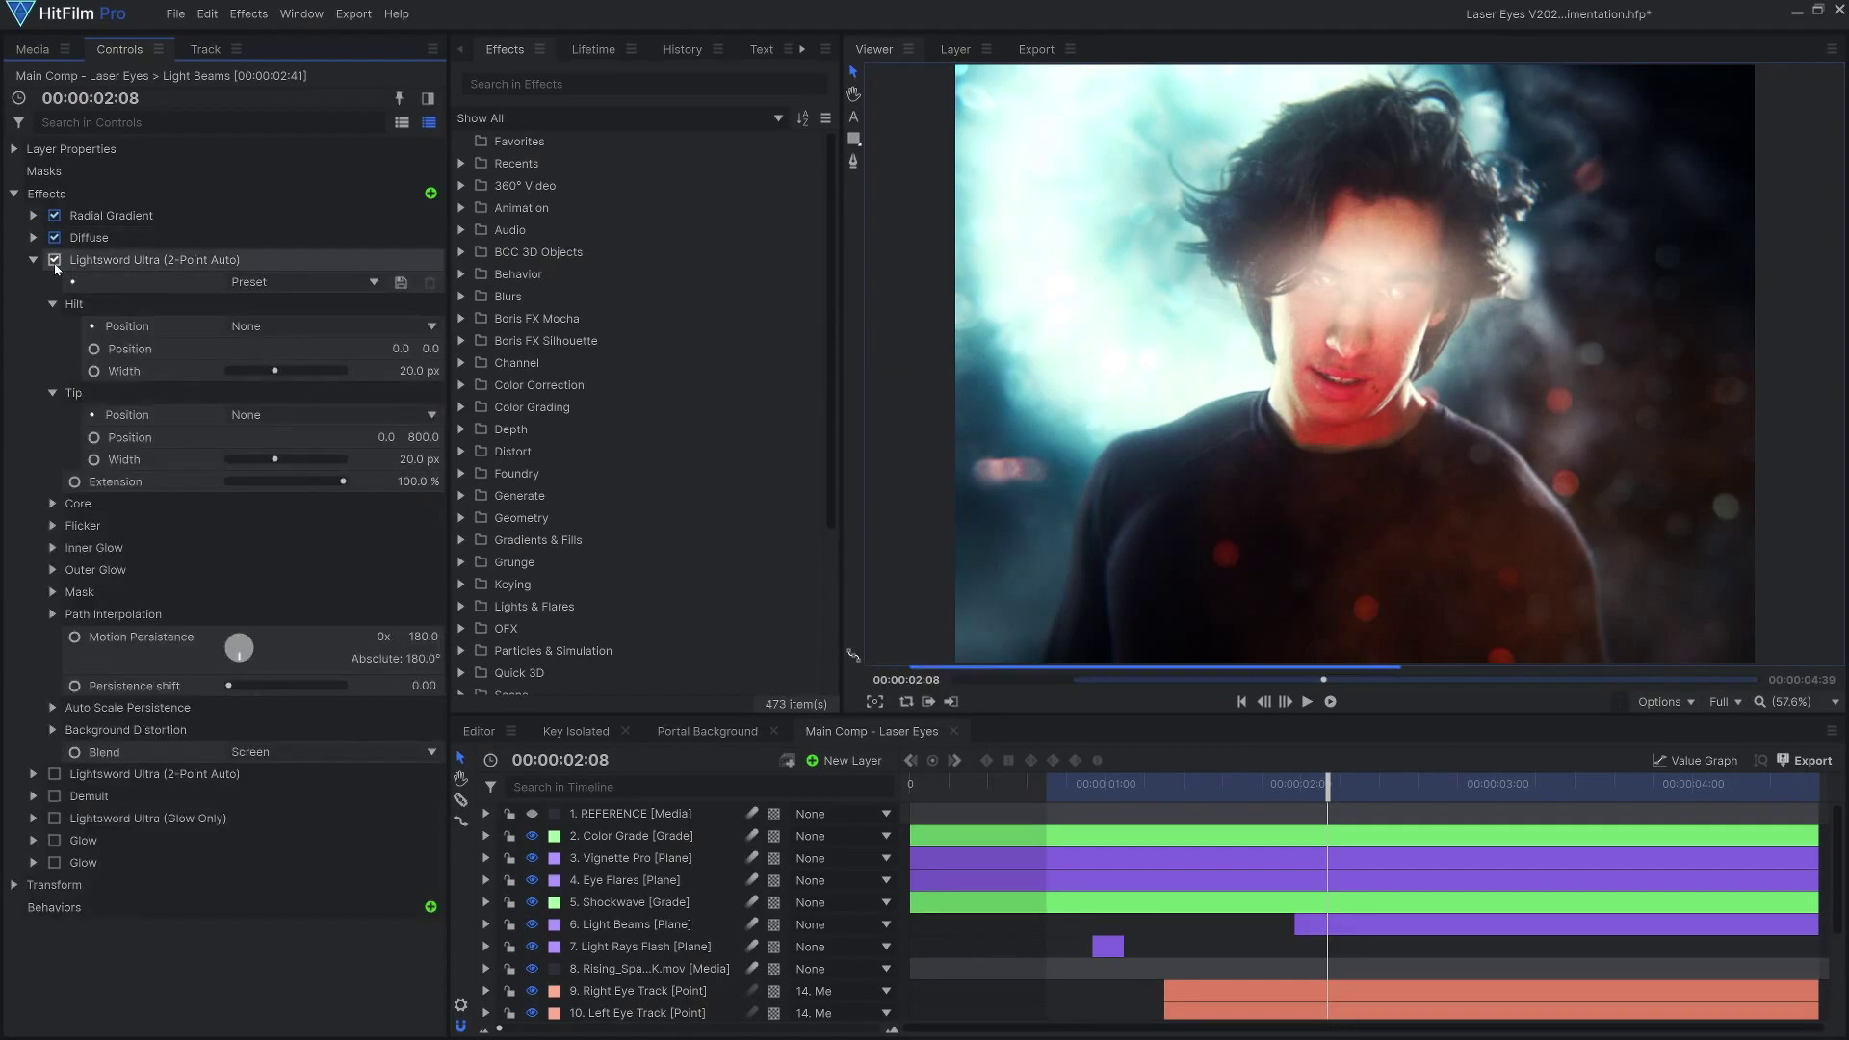
left_click(123, 263)
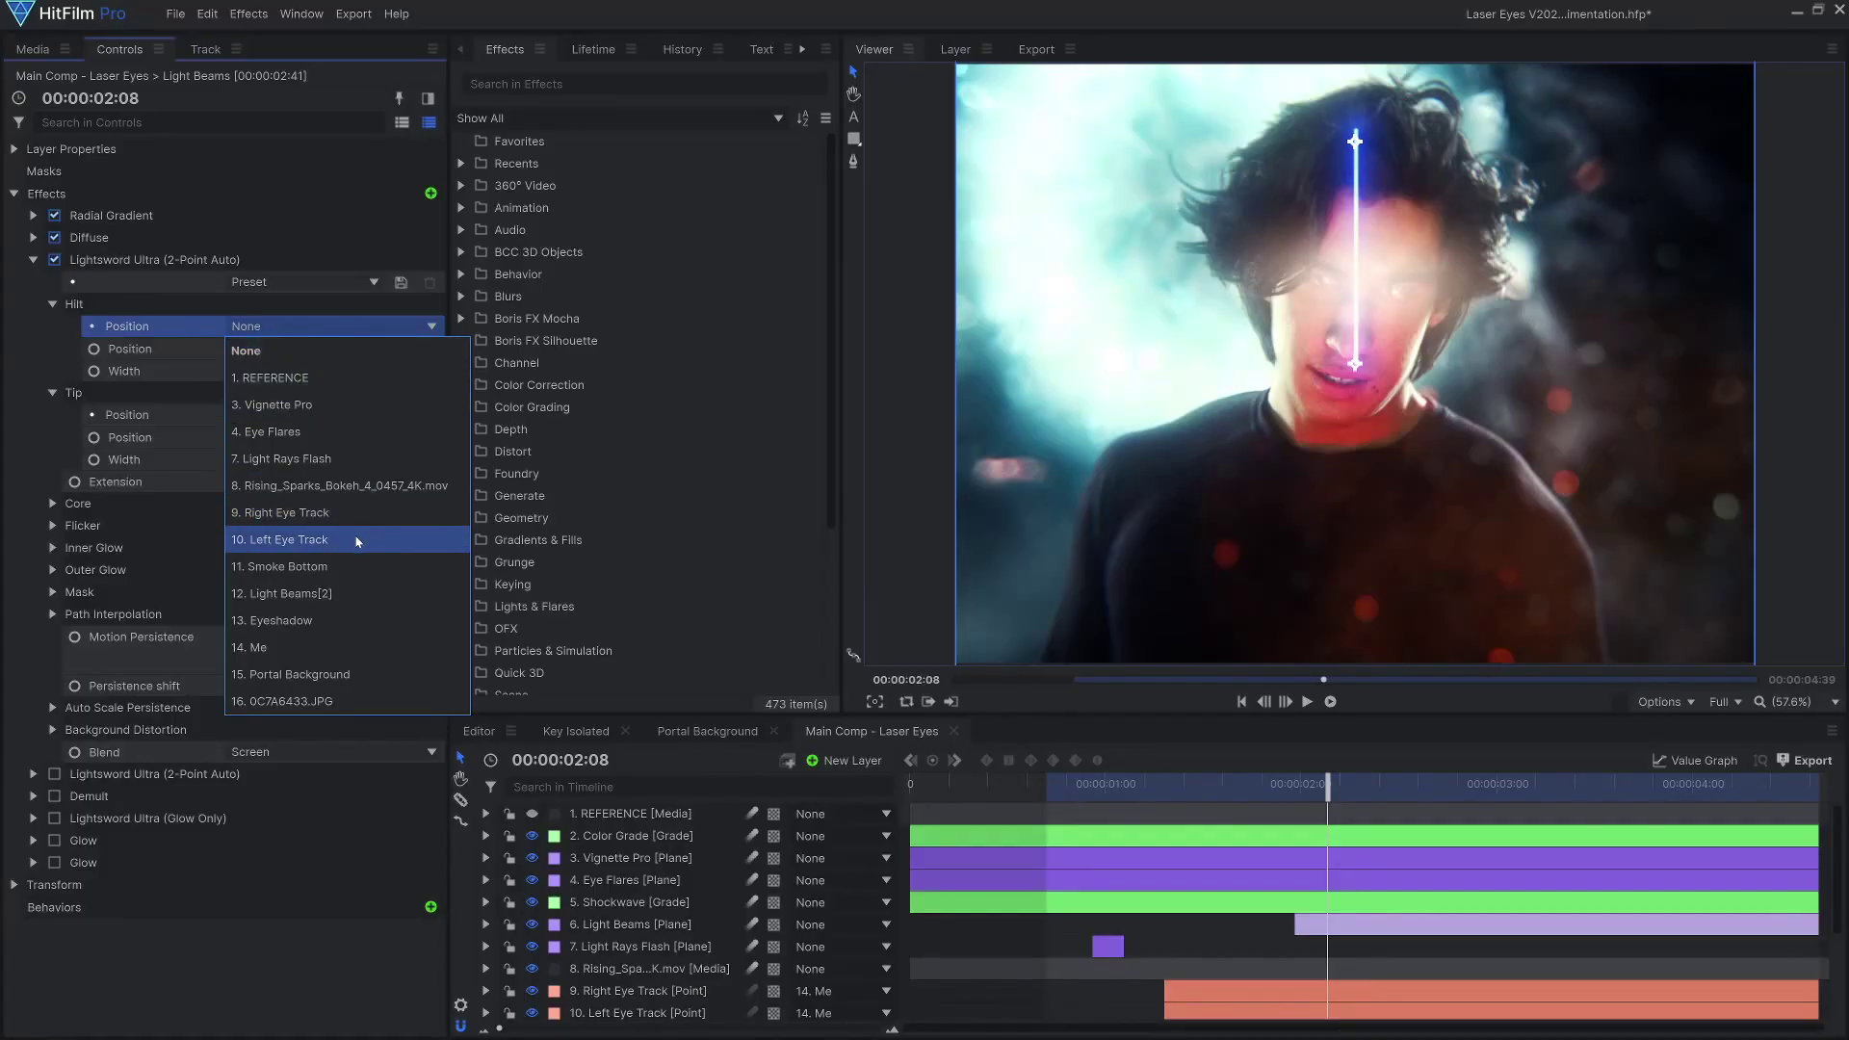
left_click(363, 539)
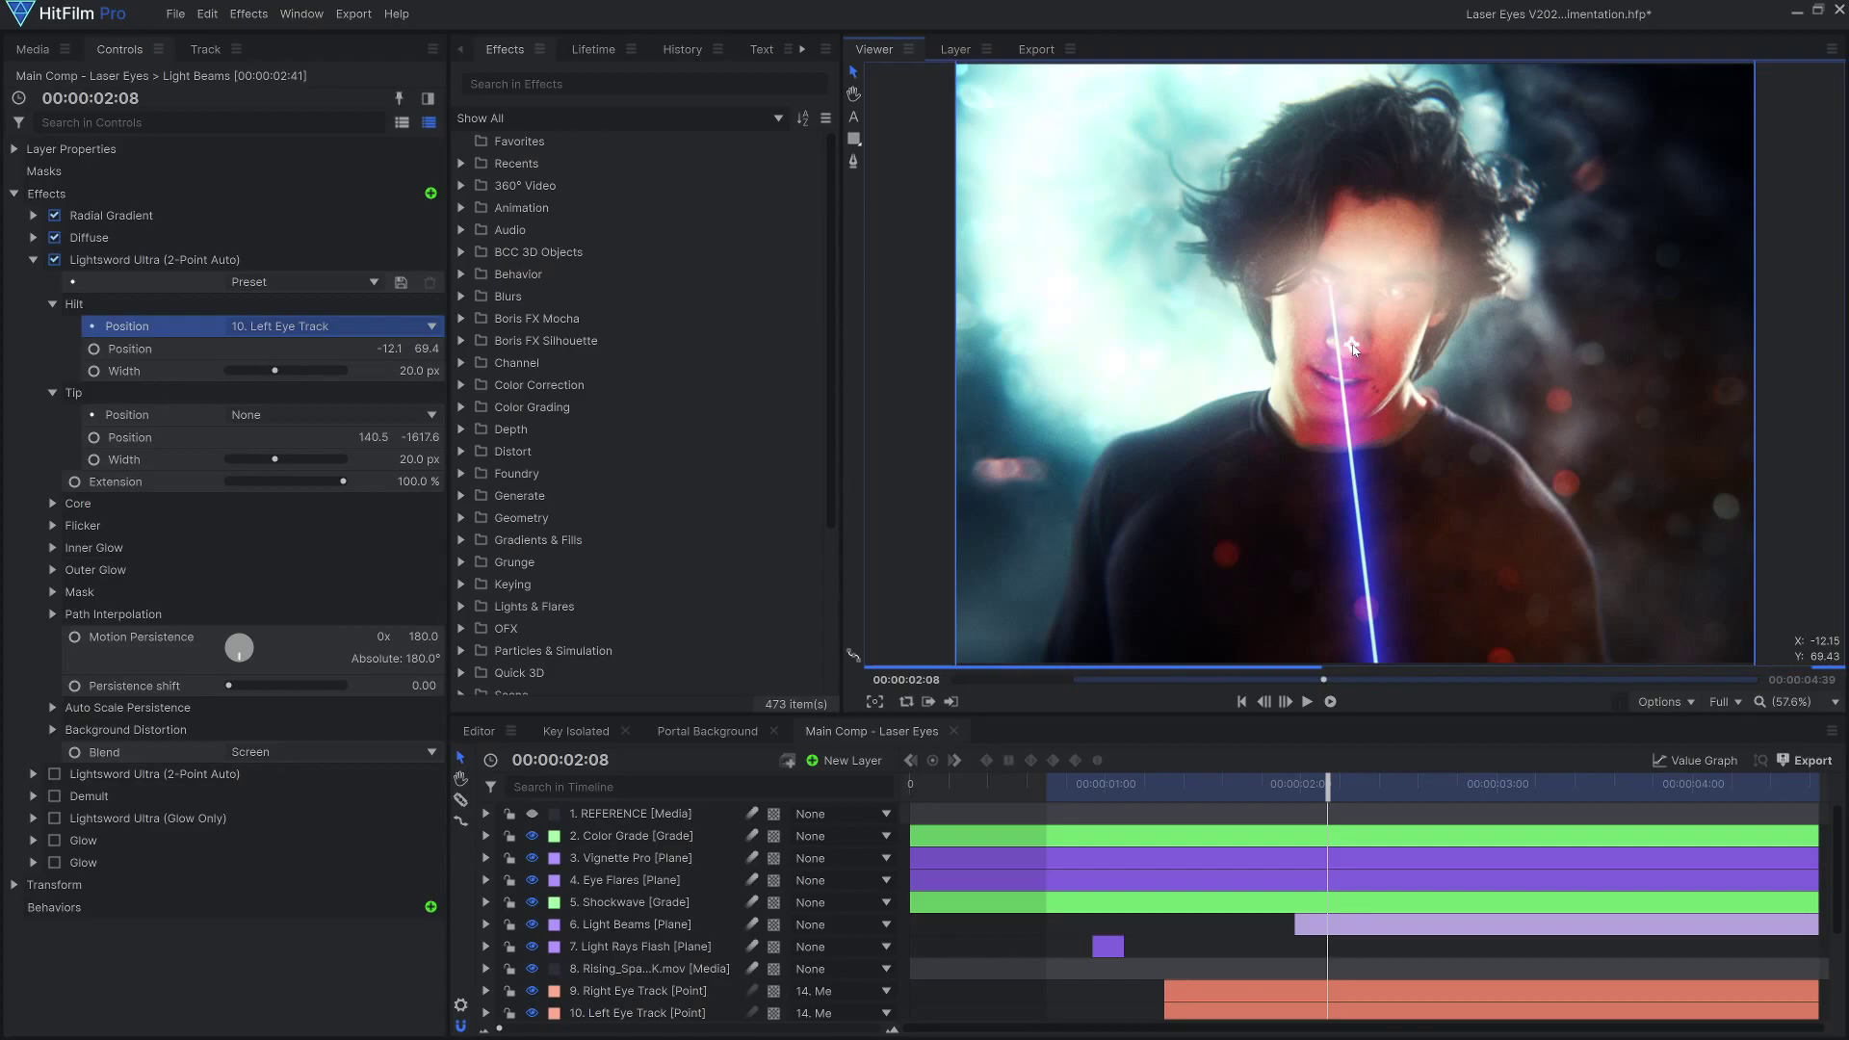
left_click_drag(1352, 341, 1351, 339)
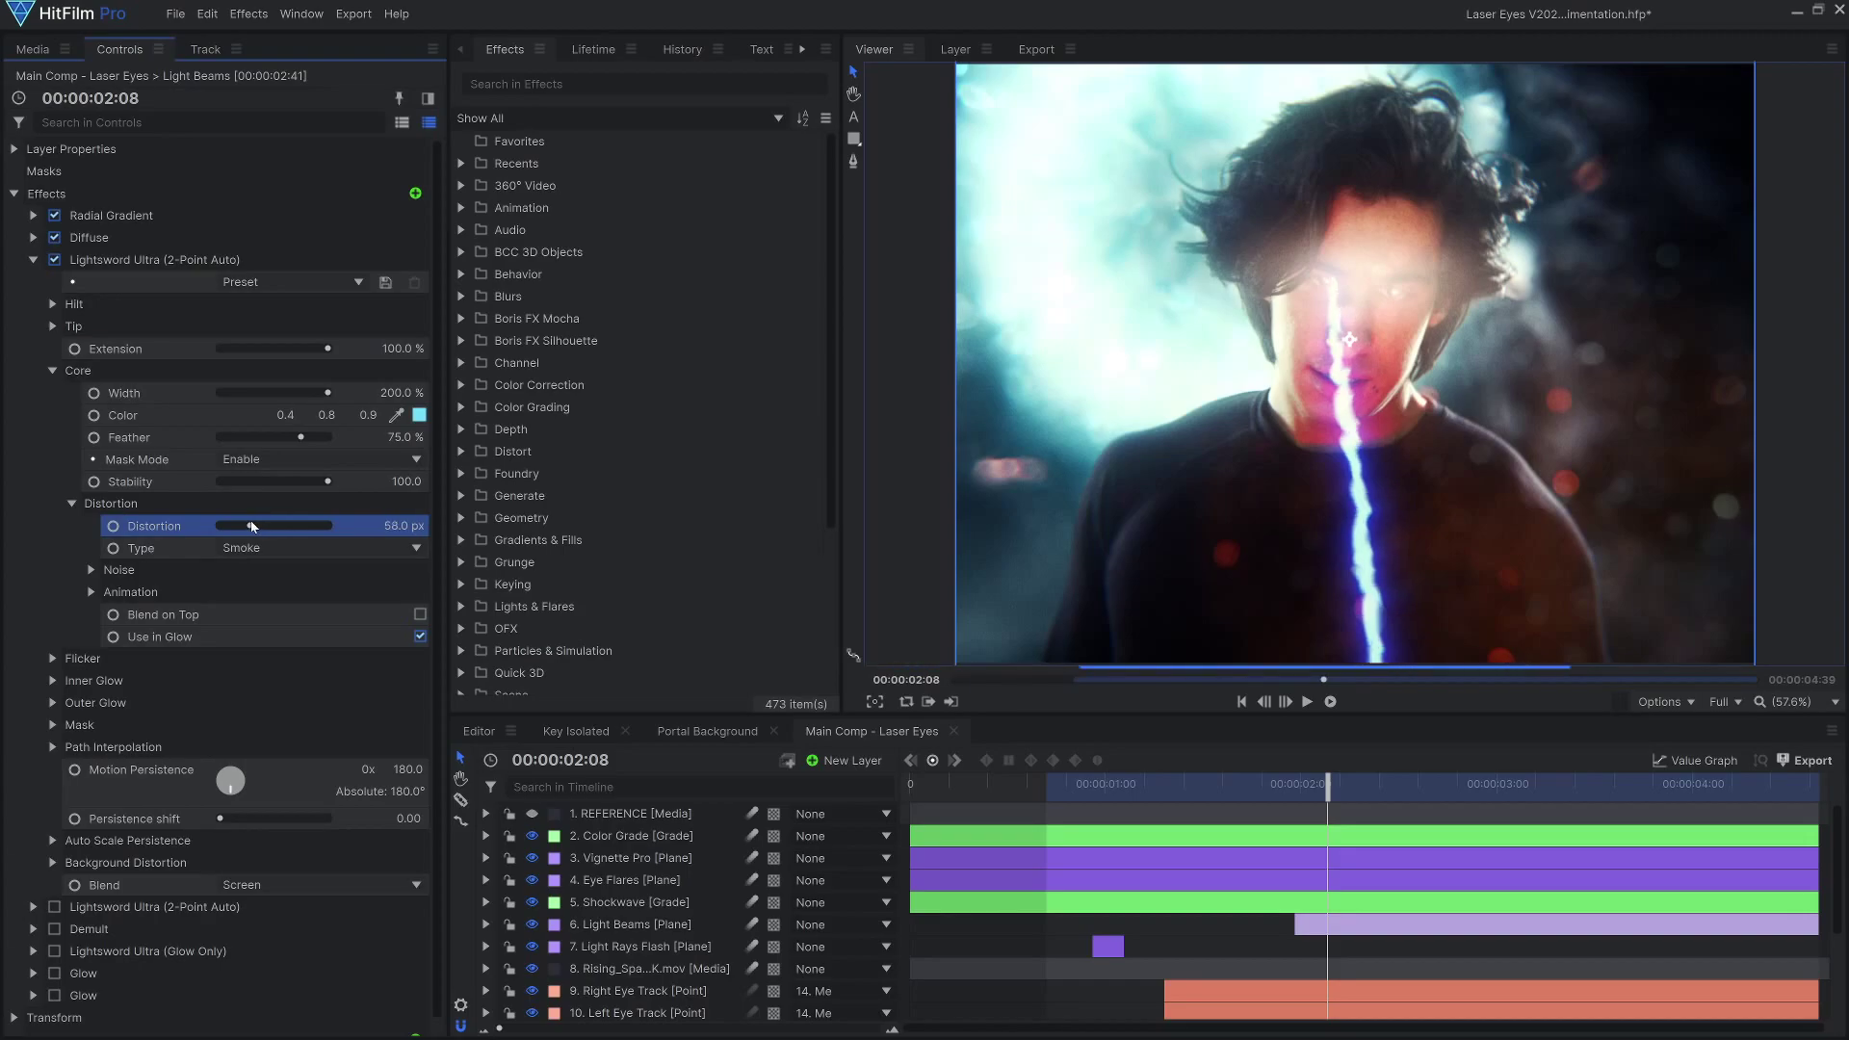
Set the beam's Distortion Type to Energy and collapse its core and inner glow settings.
left_click(261, 544)
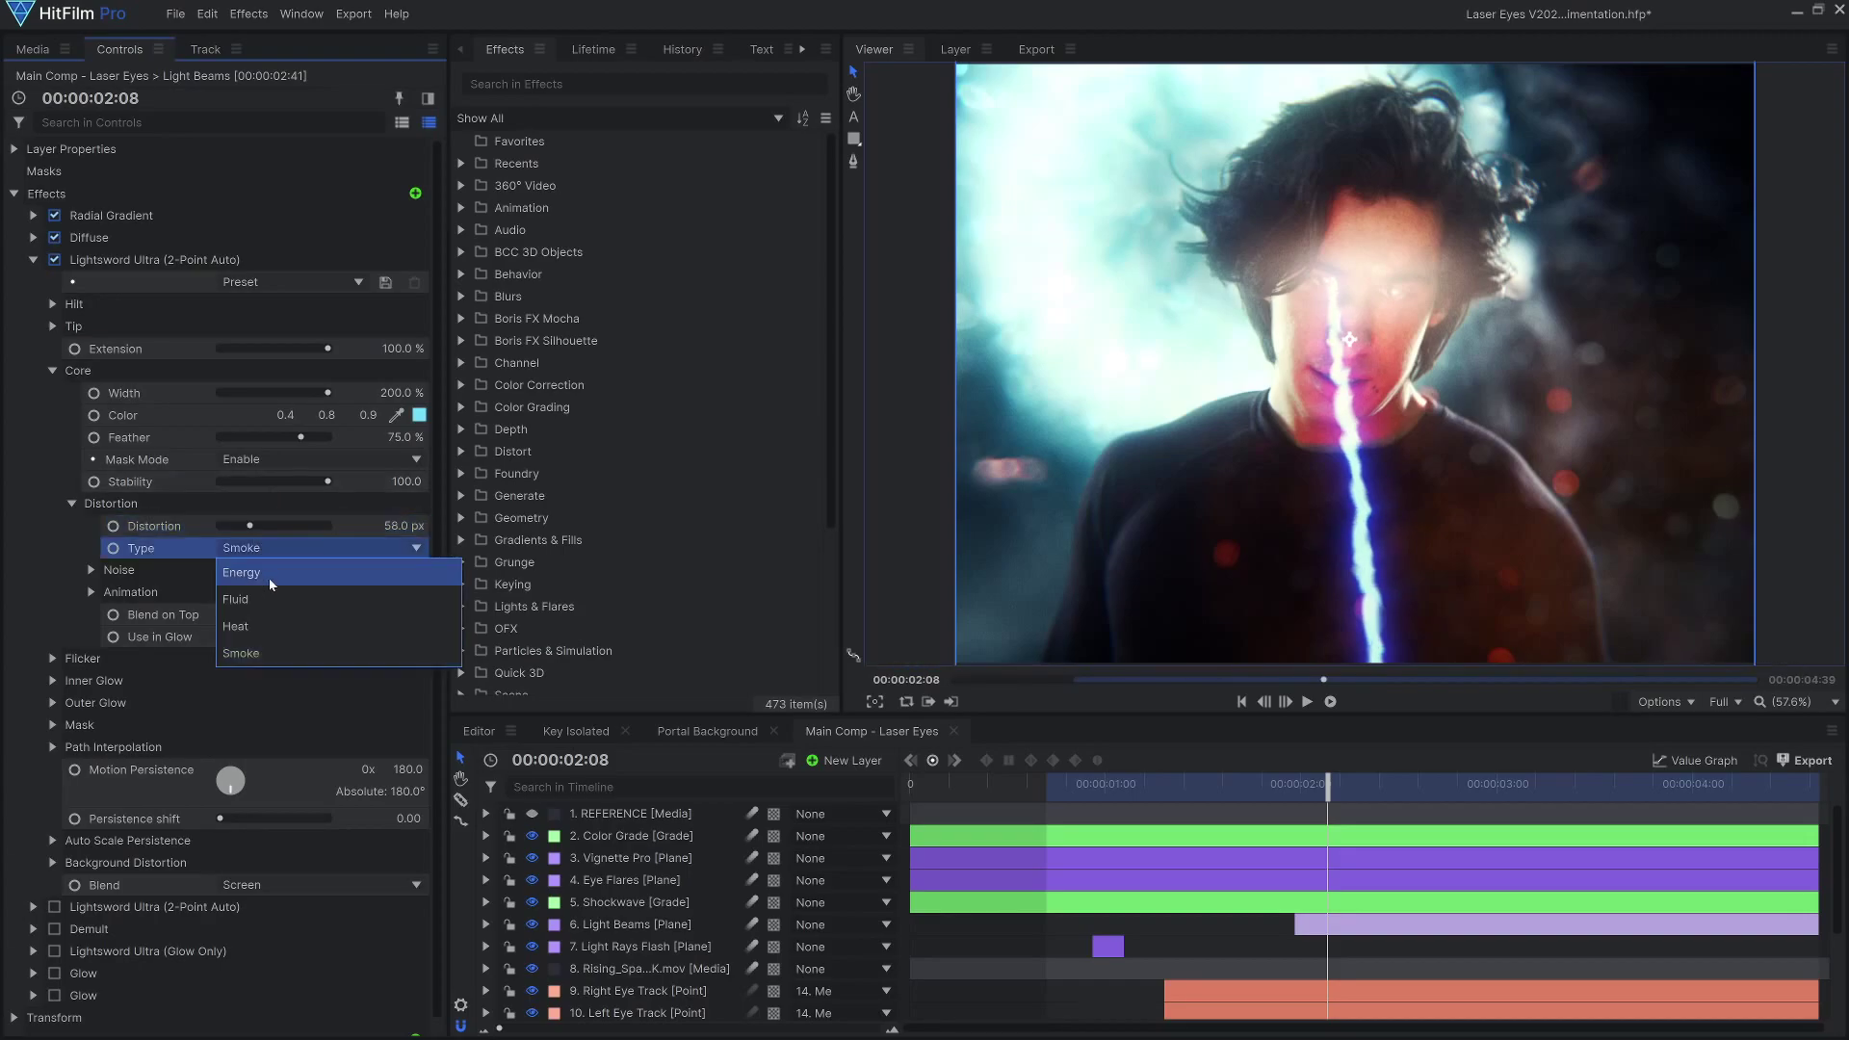
left_click(268, 579)
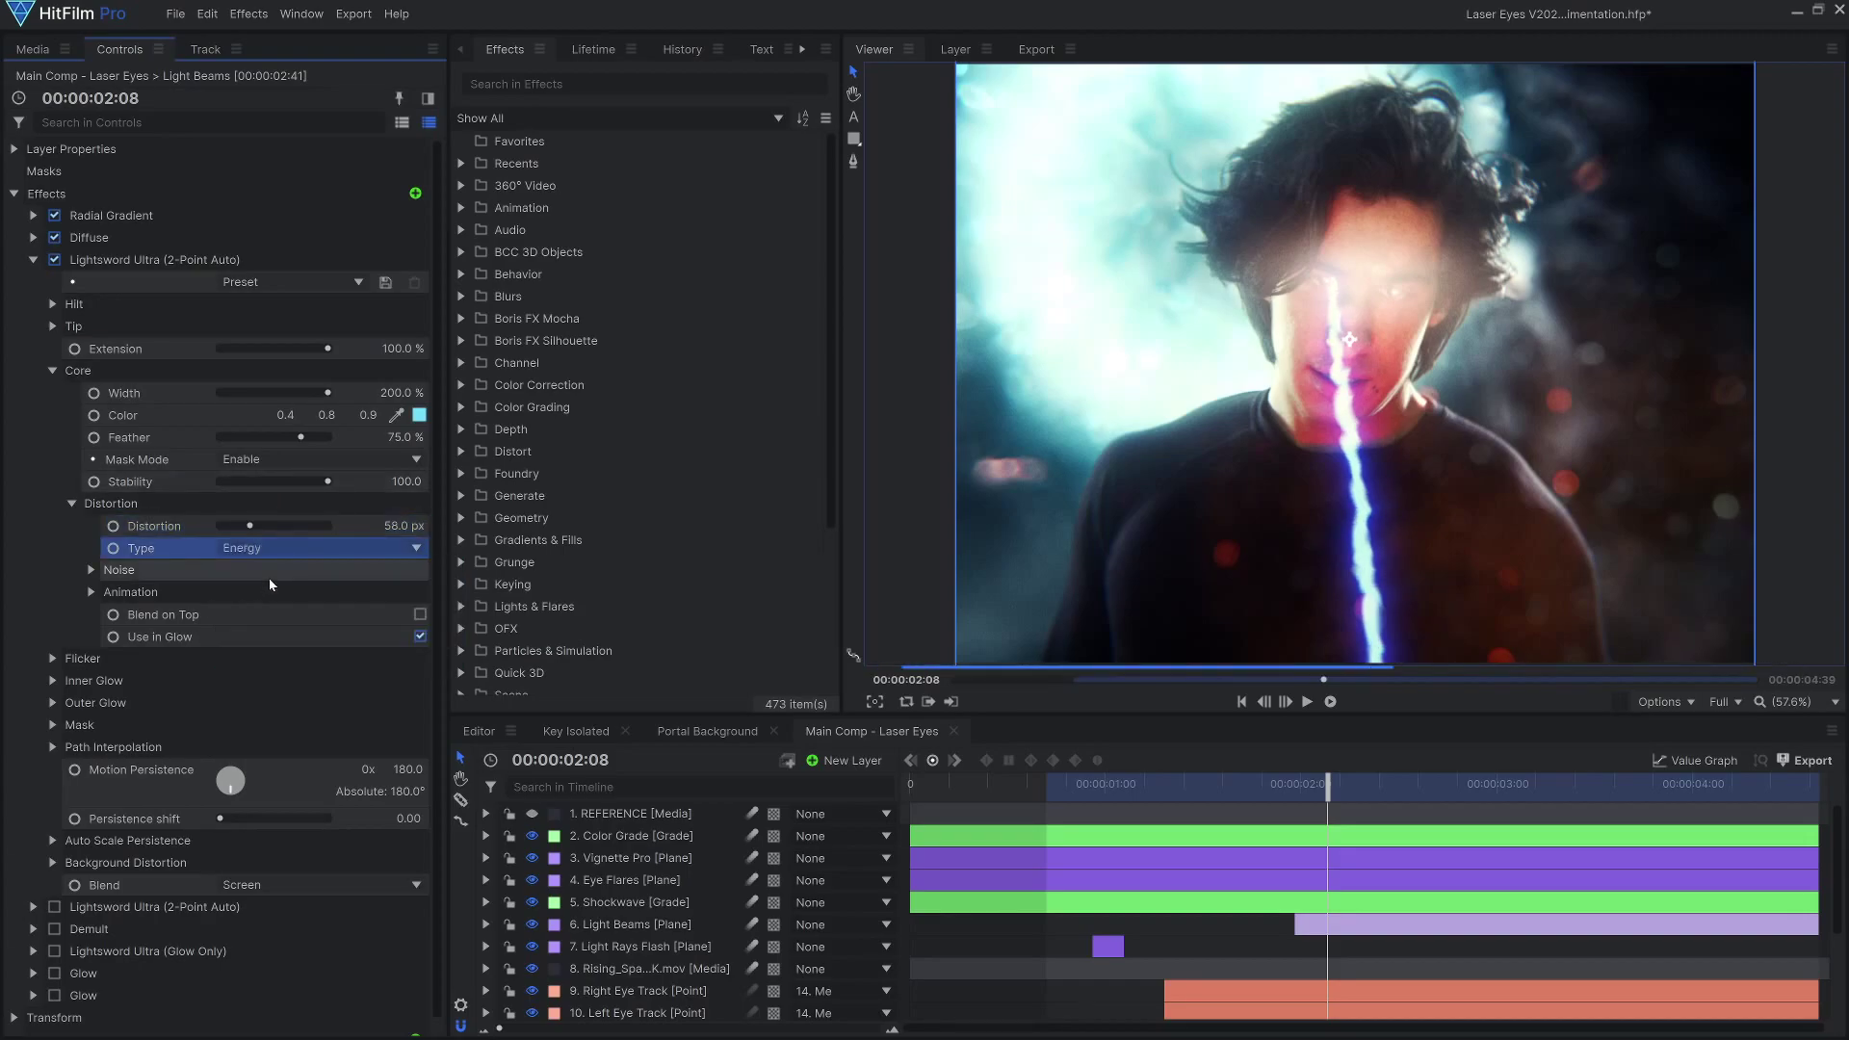
left_click(256, 444)
left_click(58, 419)
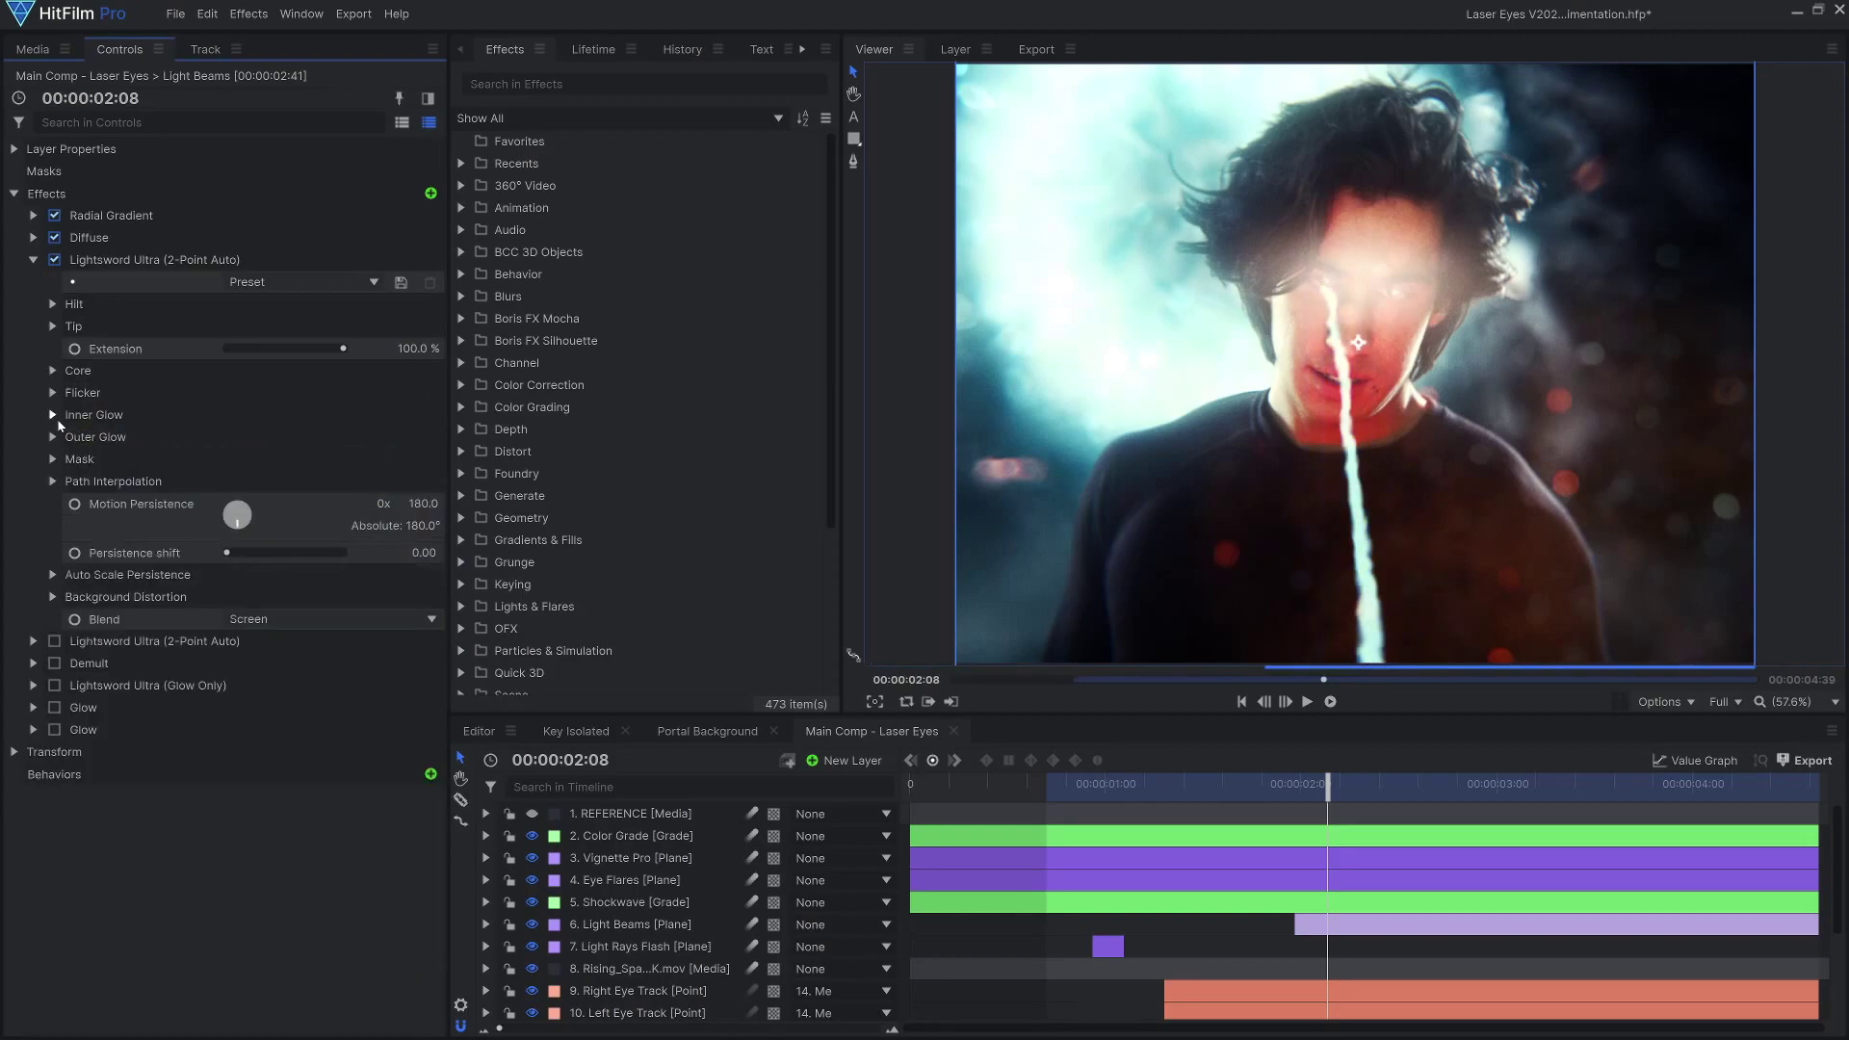
Enable the second Lightsword beam and set its Outer Glow color to red.
left_click(33, 260)
left_click(53, 282)
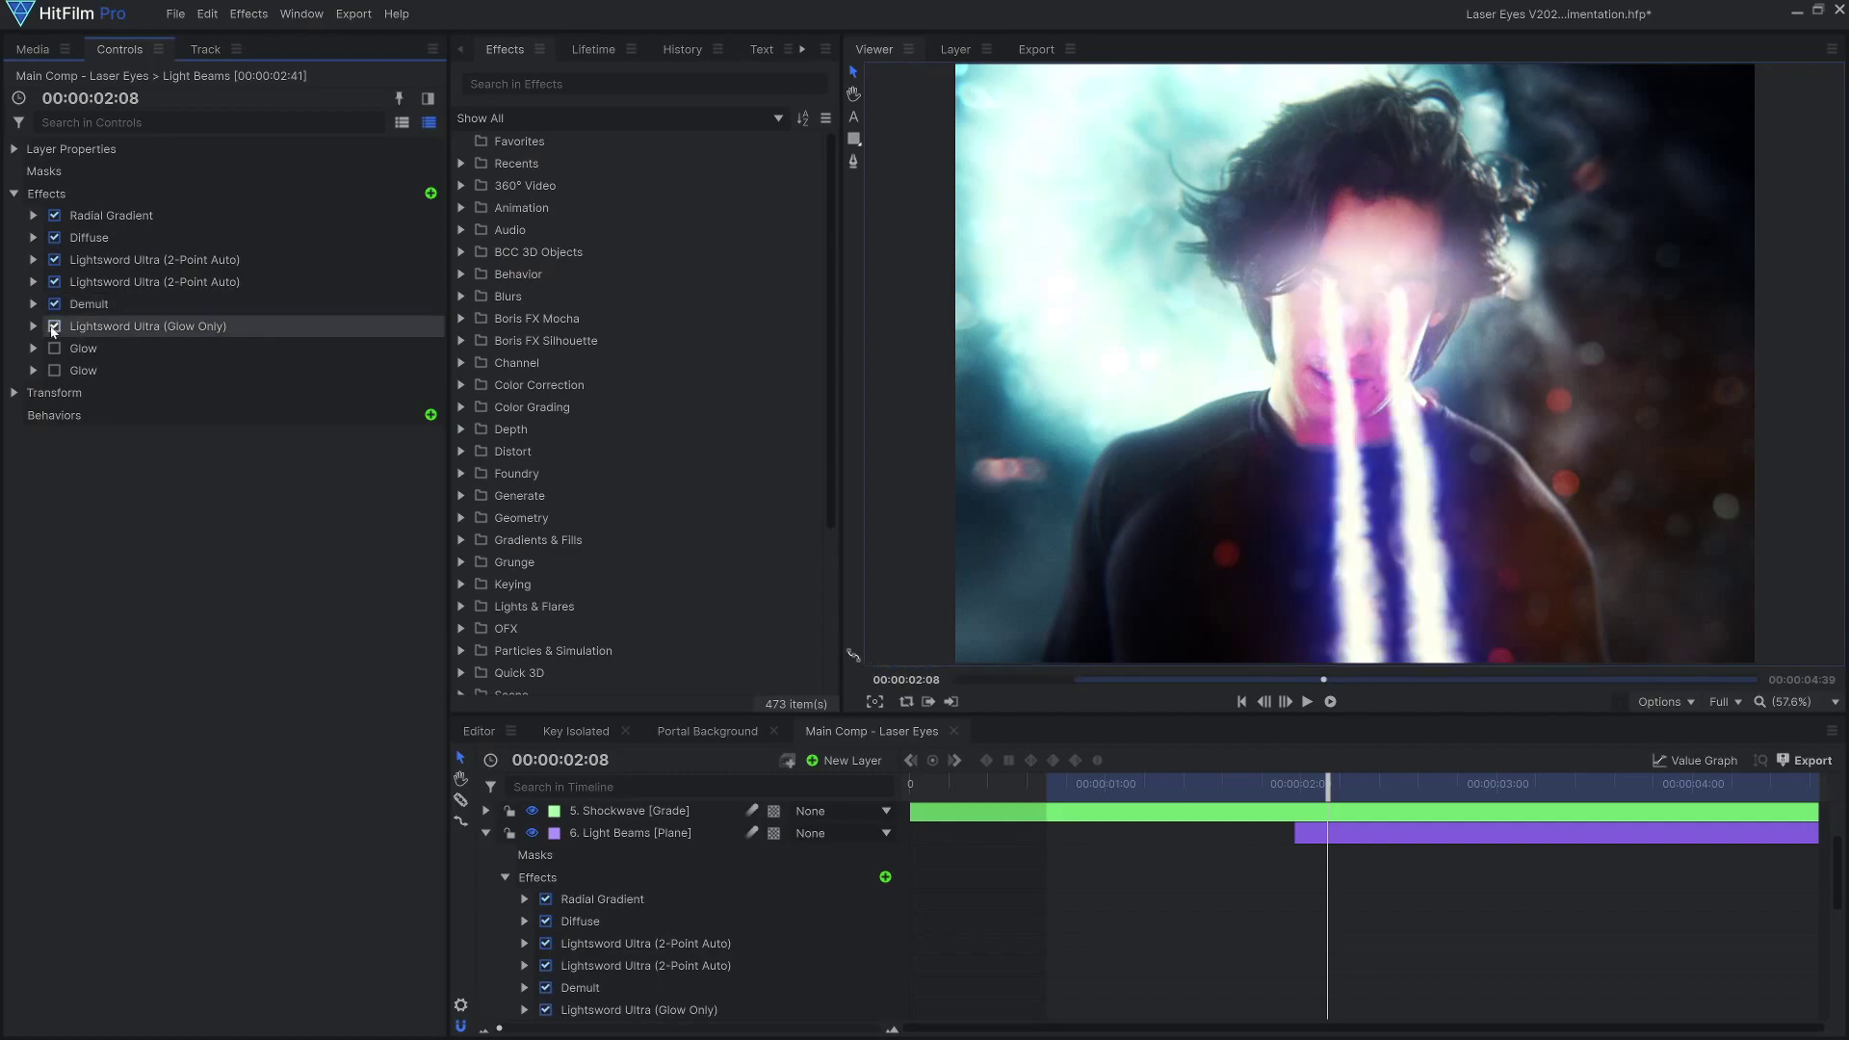
left_click(33, 326)
left_click(53, 414)
left_click(433, 459)
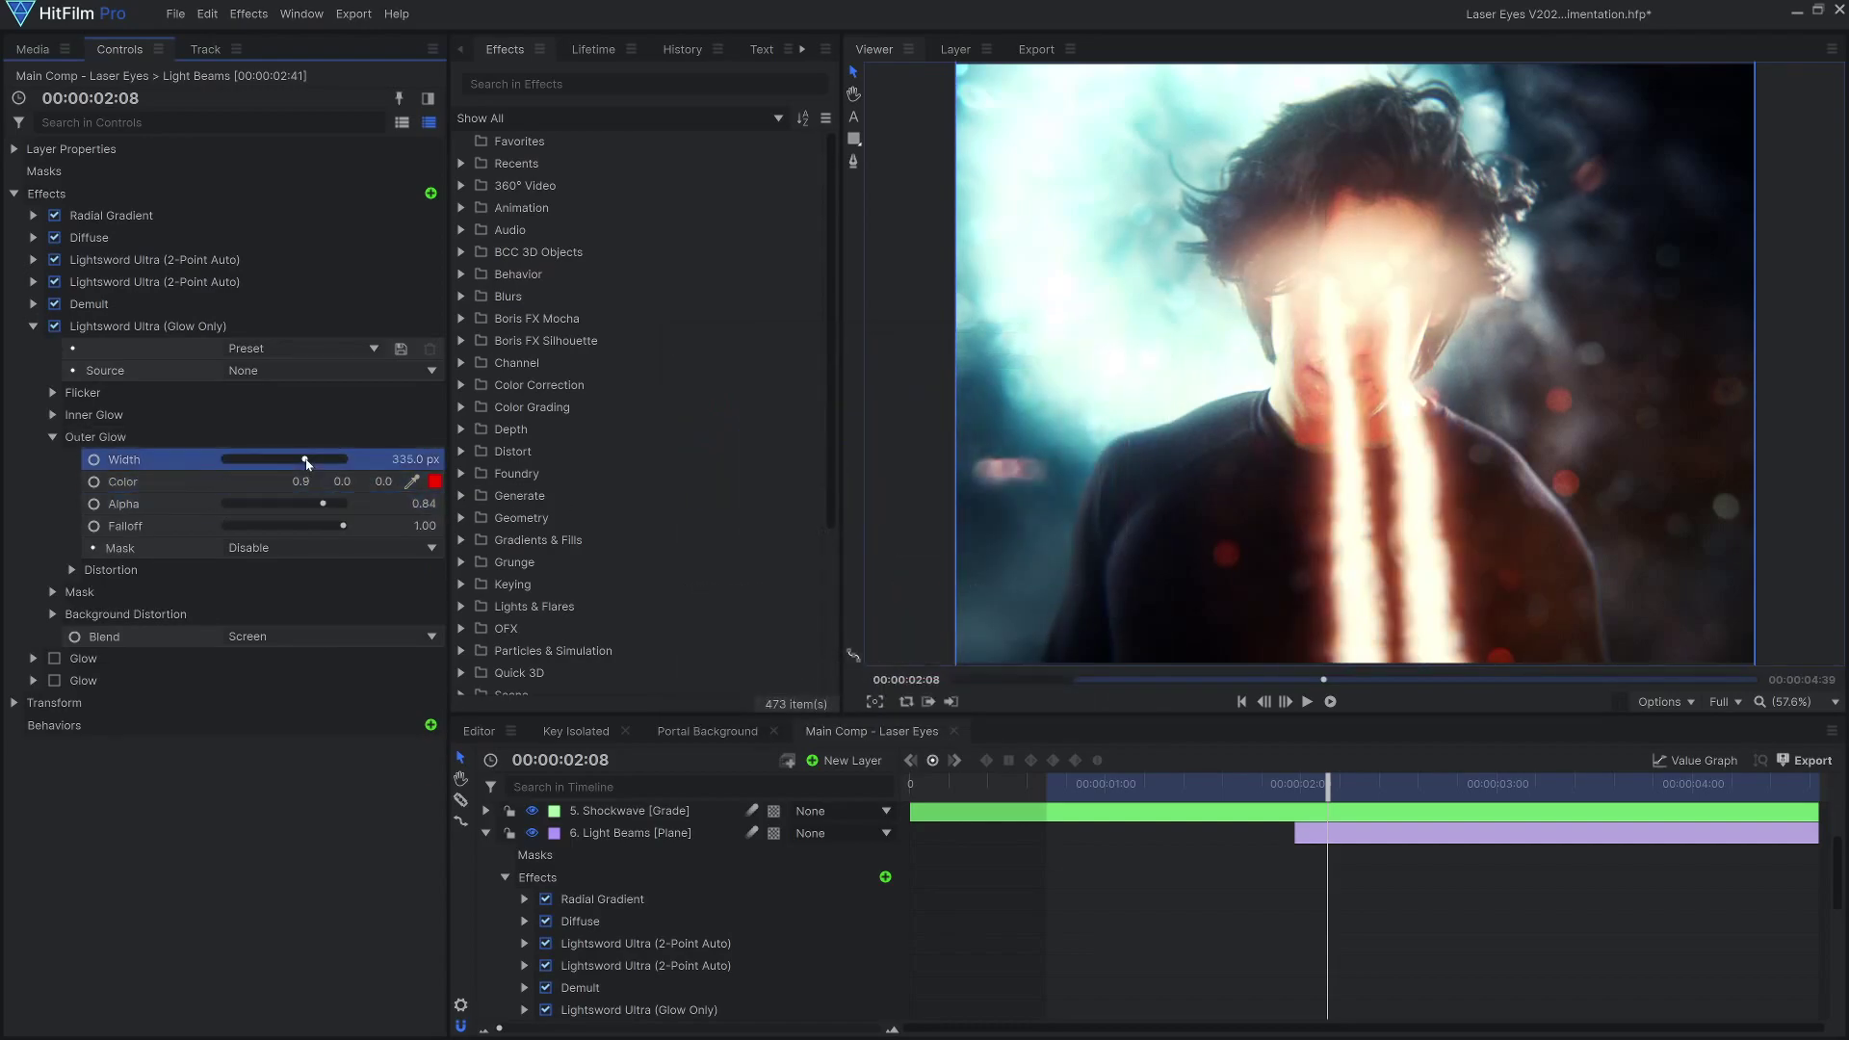
left_click(52, 436)
Set the glow Flicker Amount to 30% and enable the second Glow effect.
left_click(52, 392)
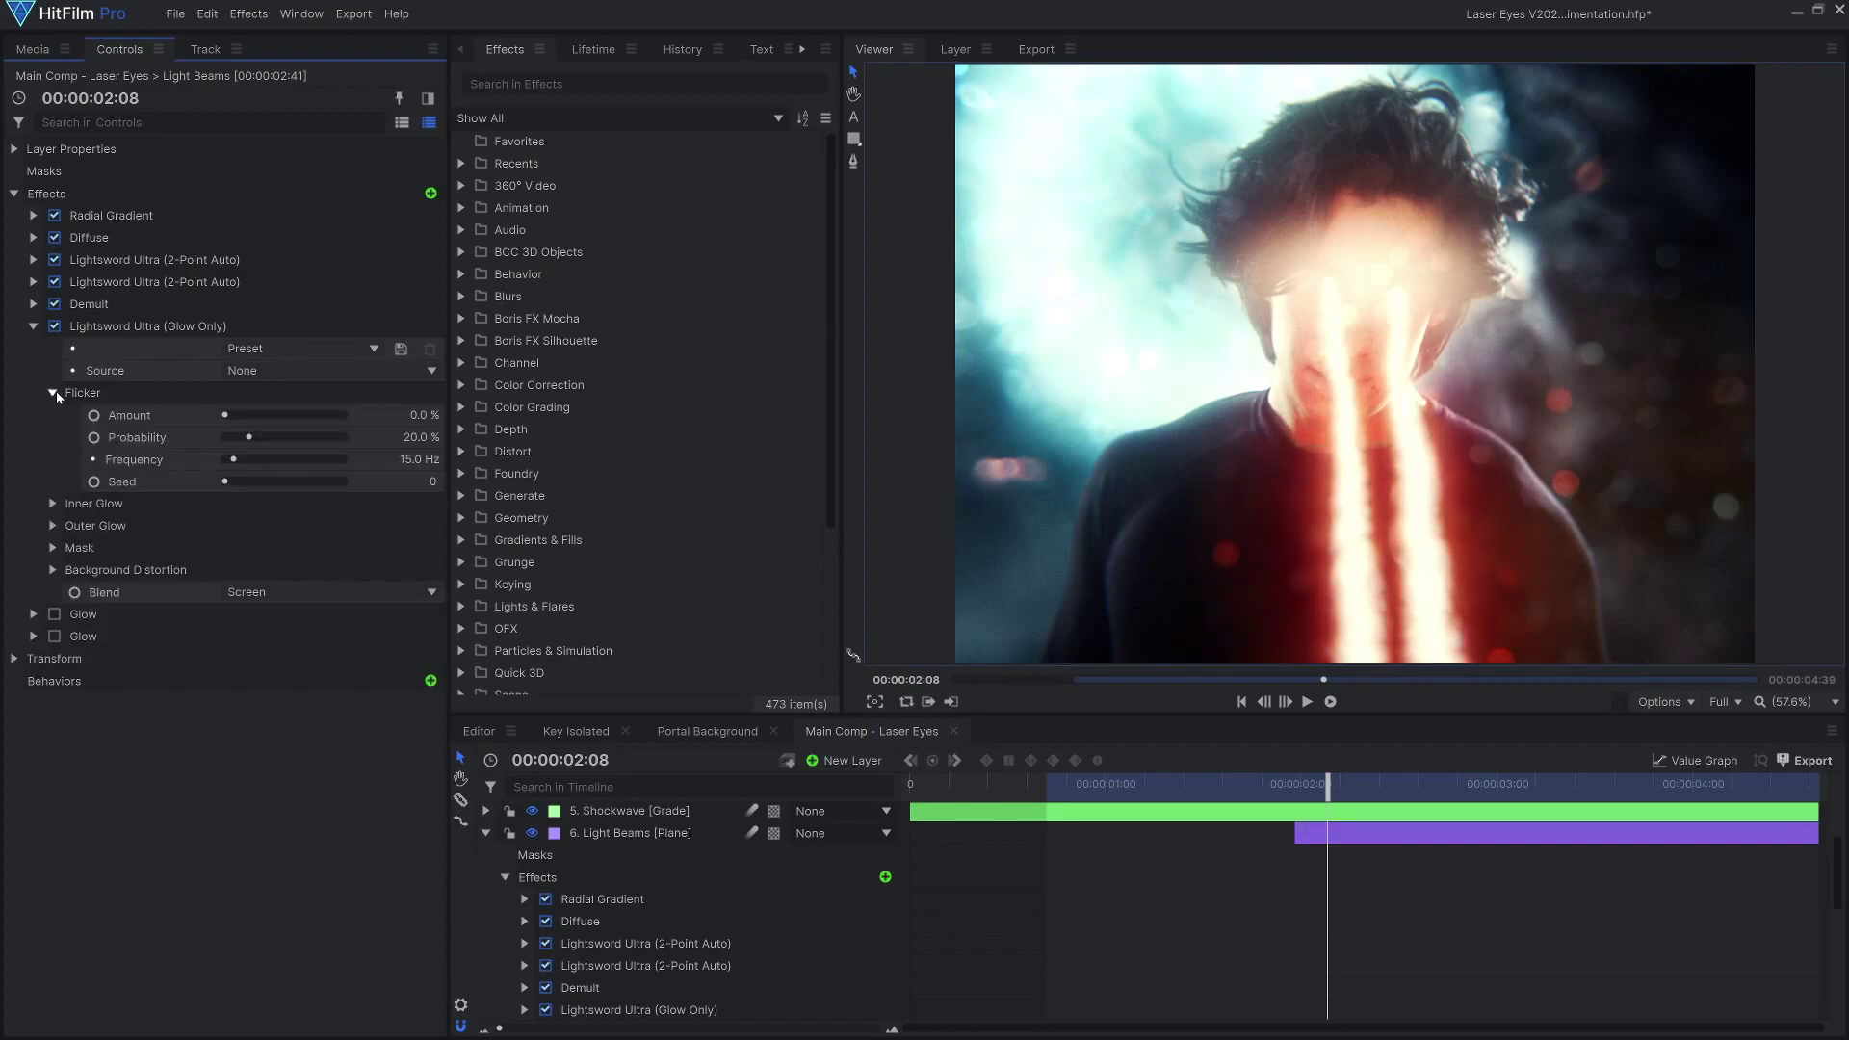
left_click(258, 415)
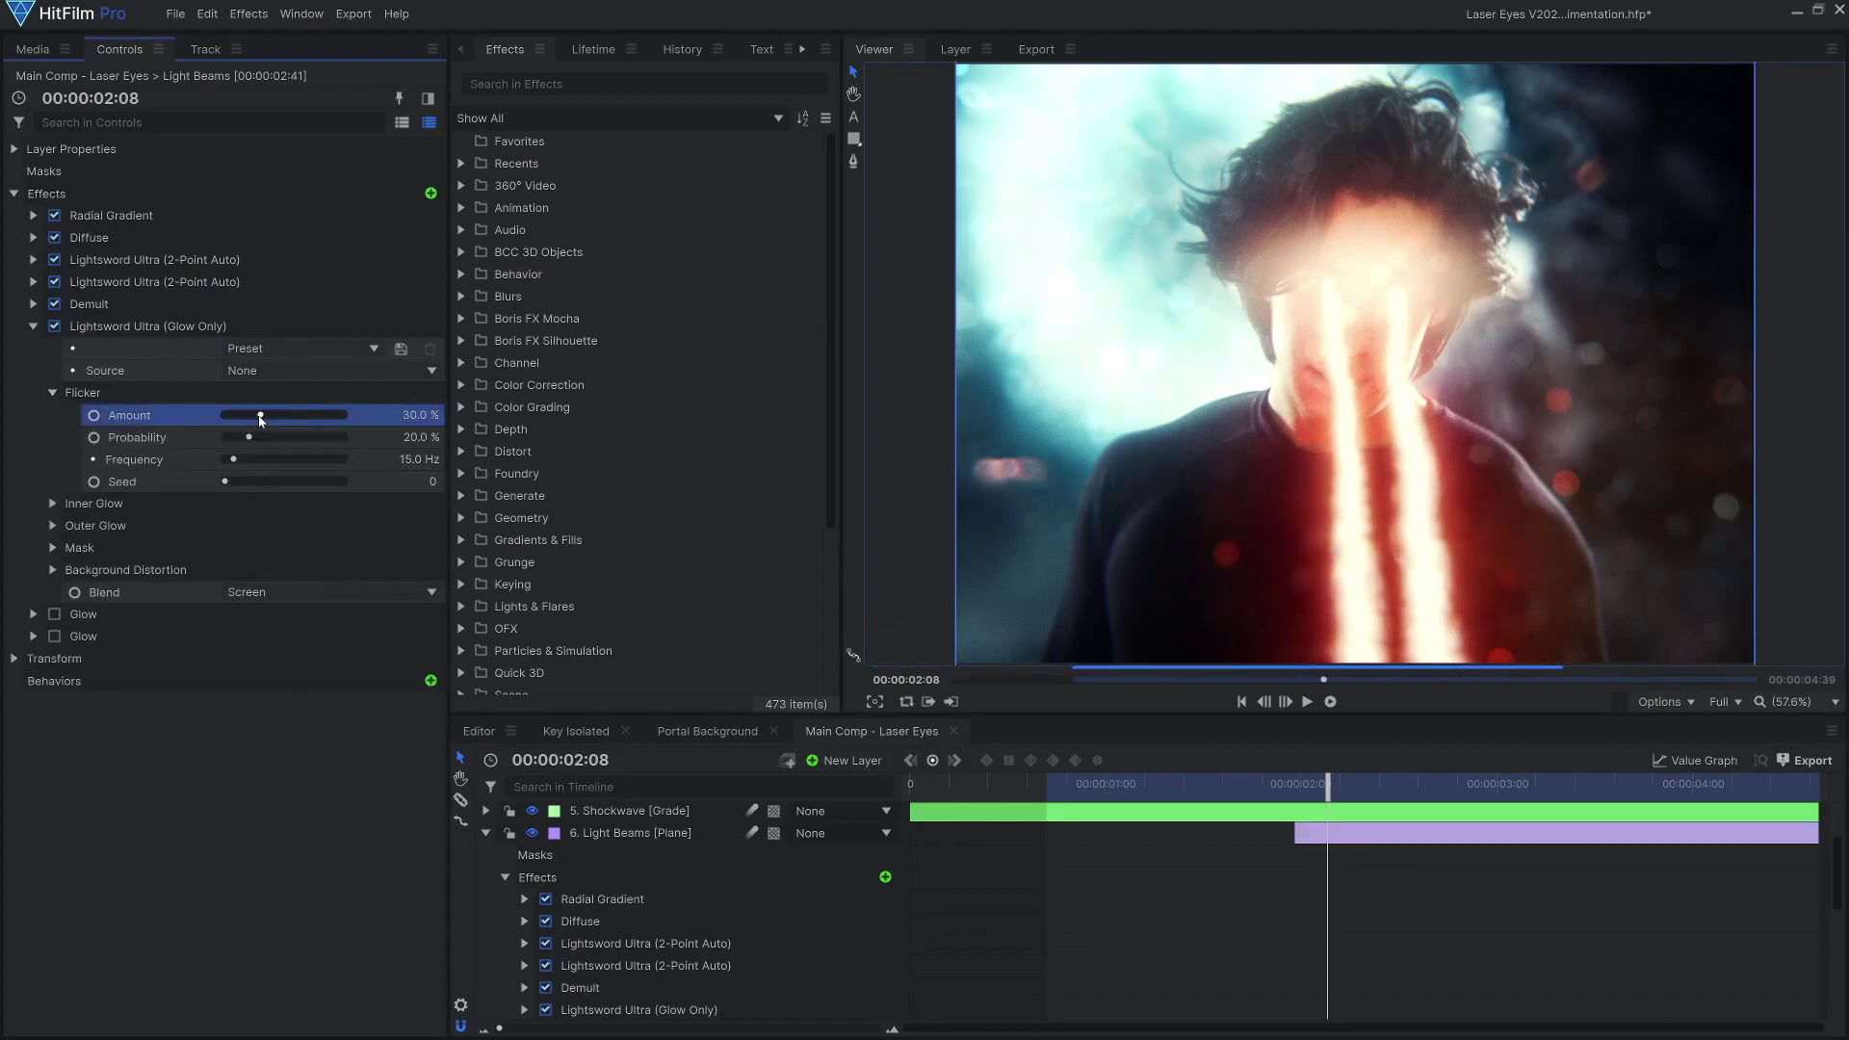
left_click(33, 326)
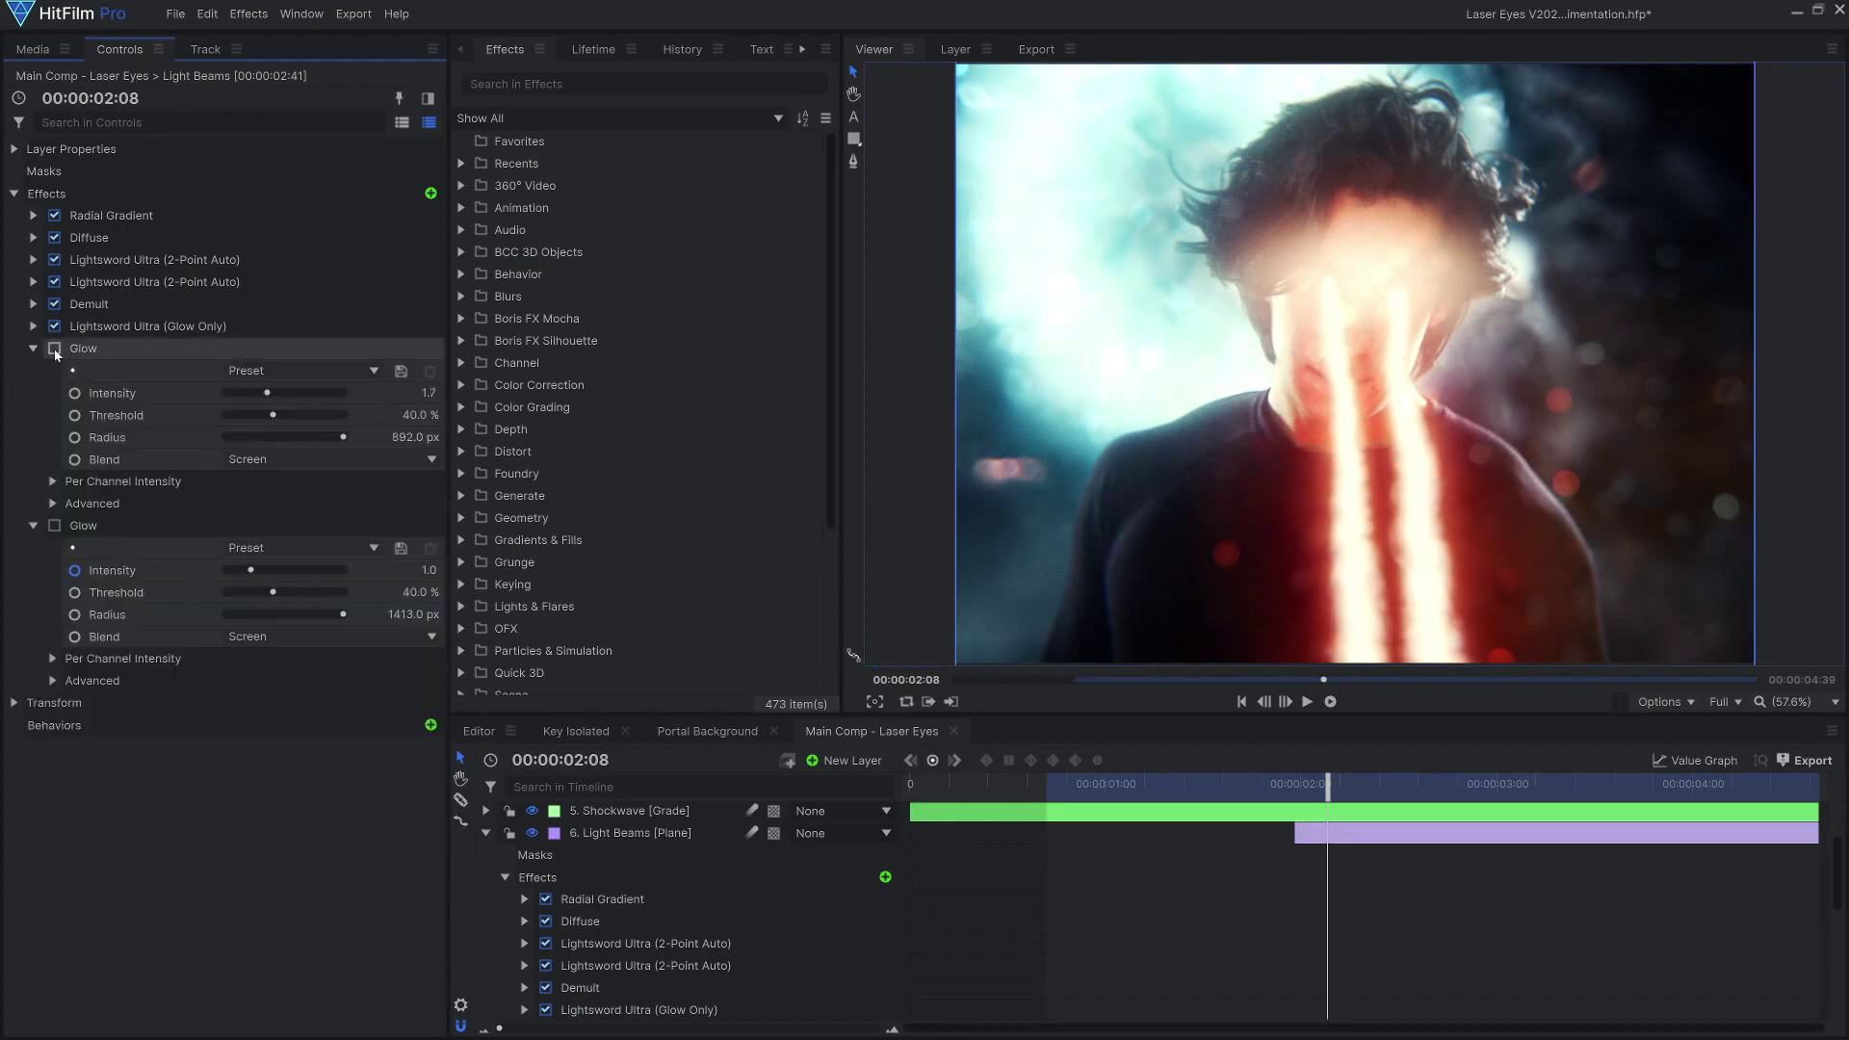
left_click(55, 526)
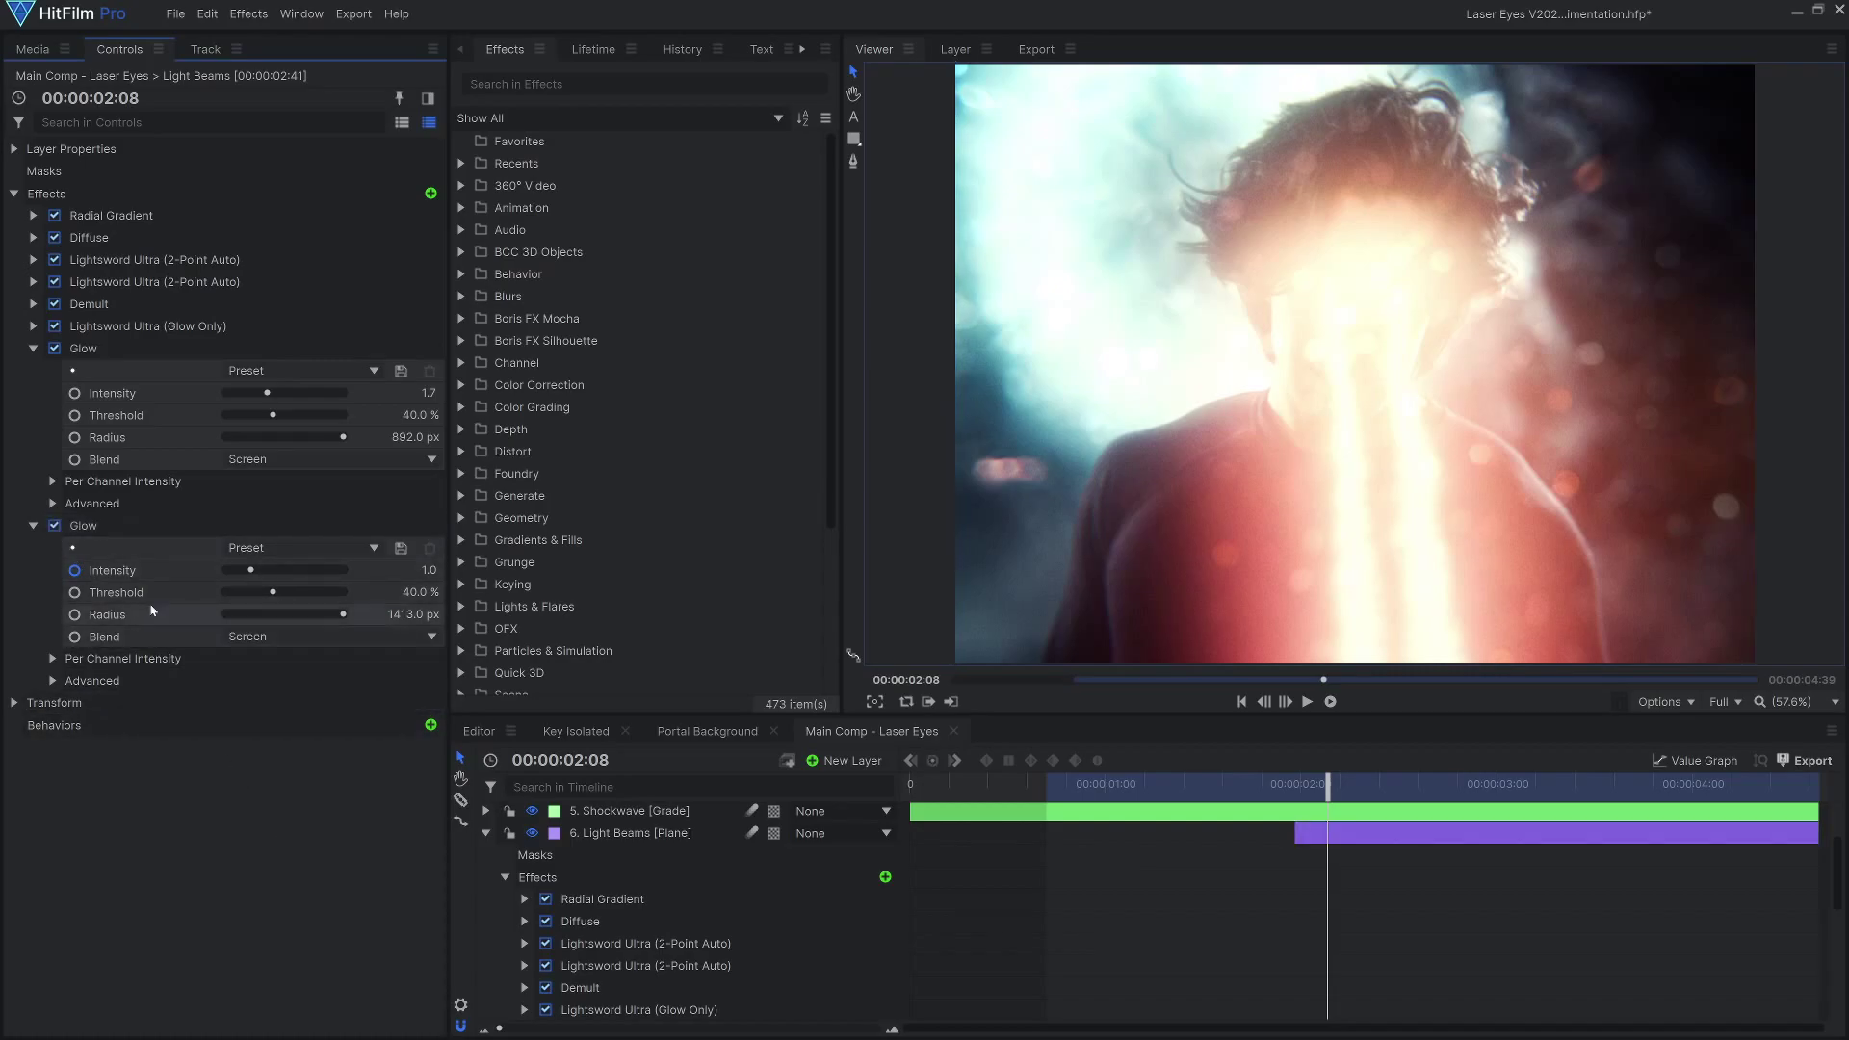
left_click(35, 327)
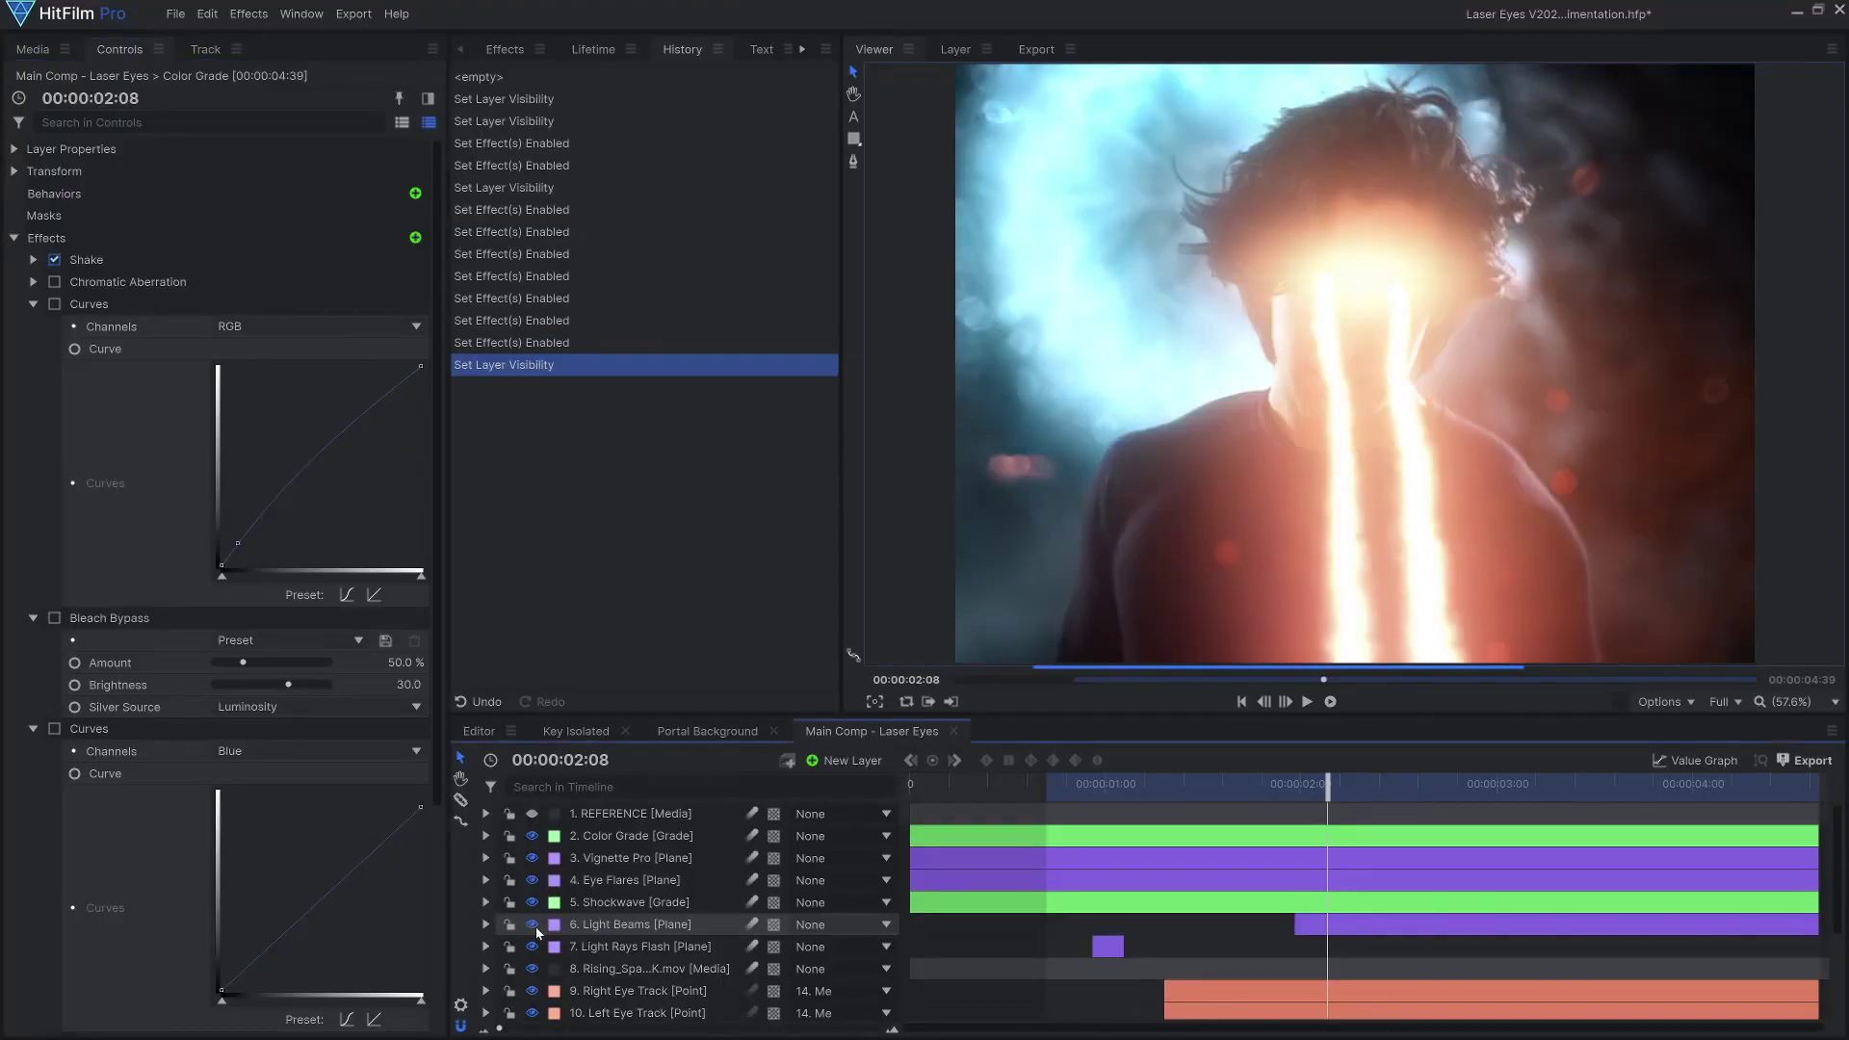
Enable Chromatic Aberration, both Curves, Lens Dirt, Lens Distort and Film Grain on the grade.
left_click(56, 281)
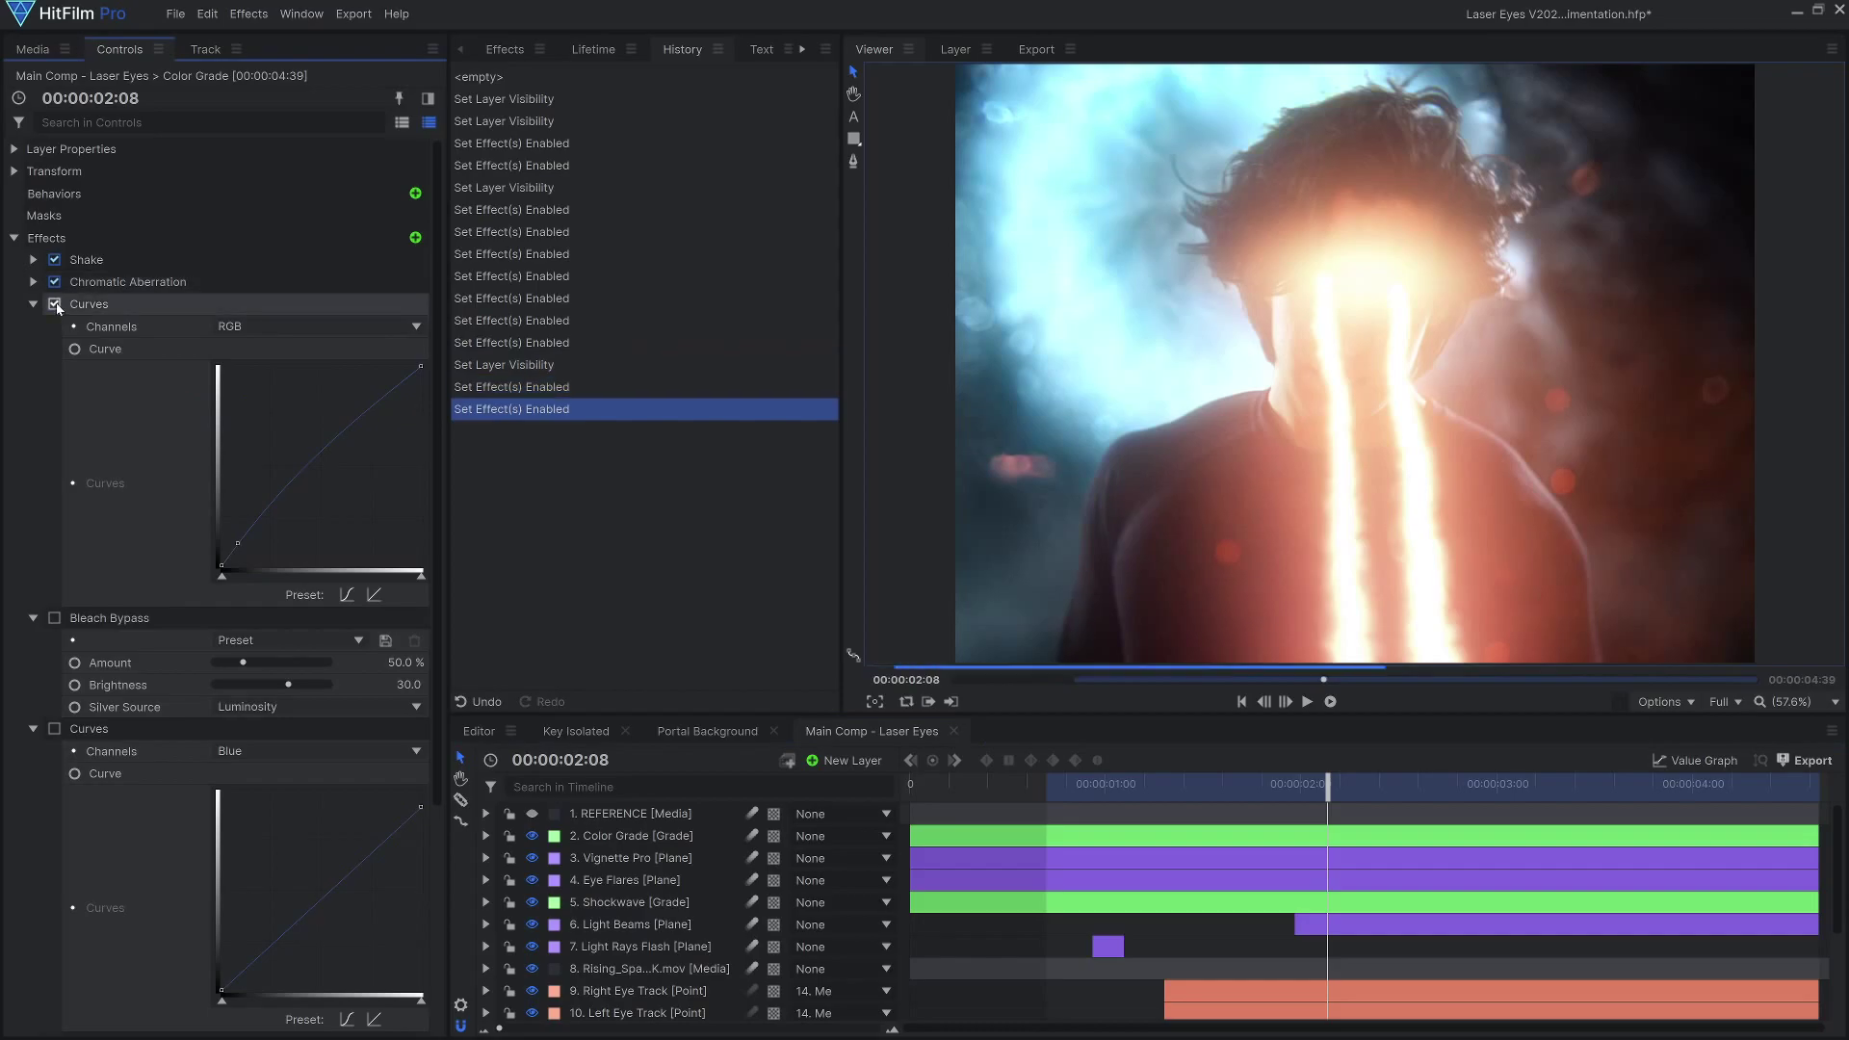
left_click(34, 303)
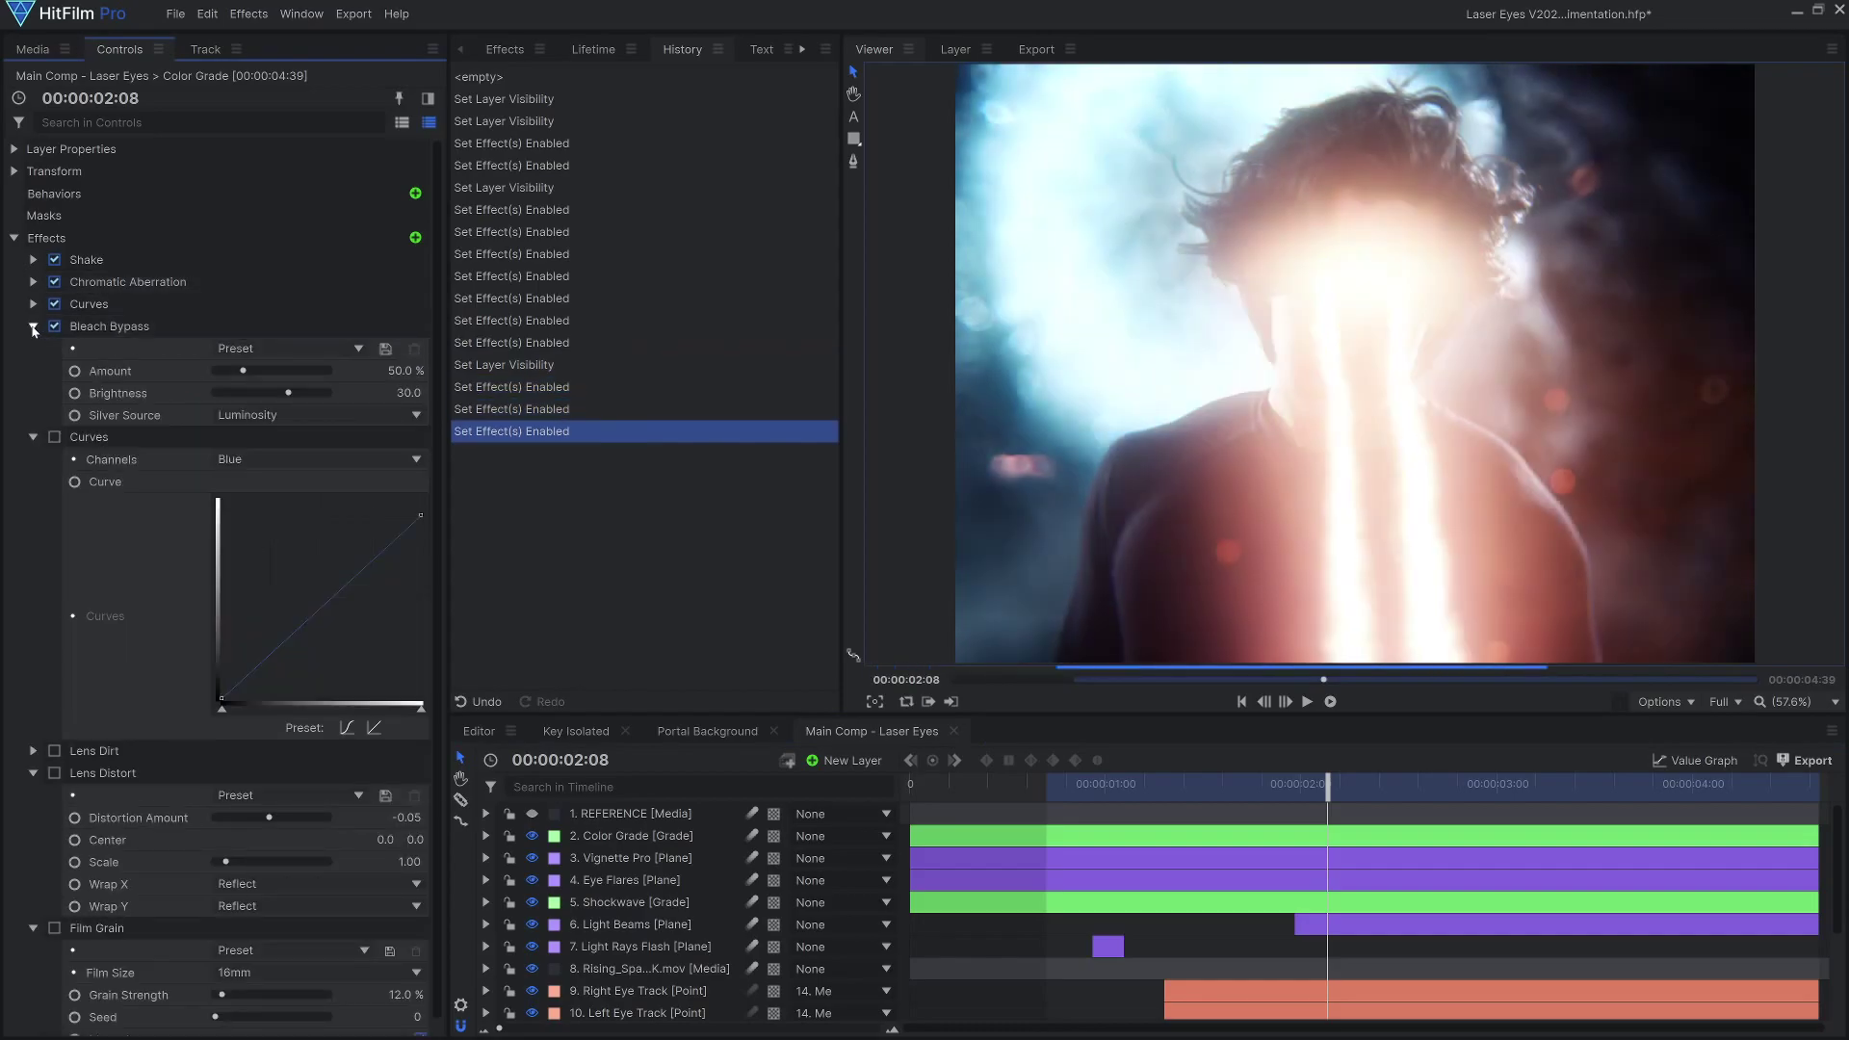
left_click(34, 328)
left_click(33, 349)
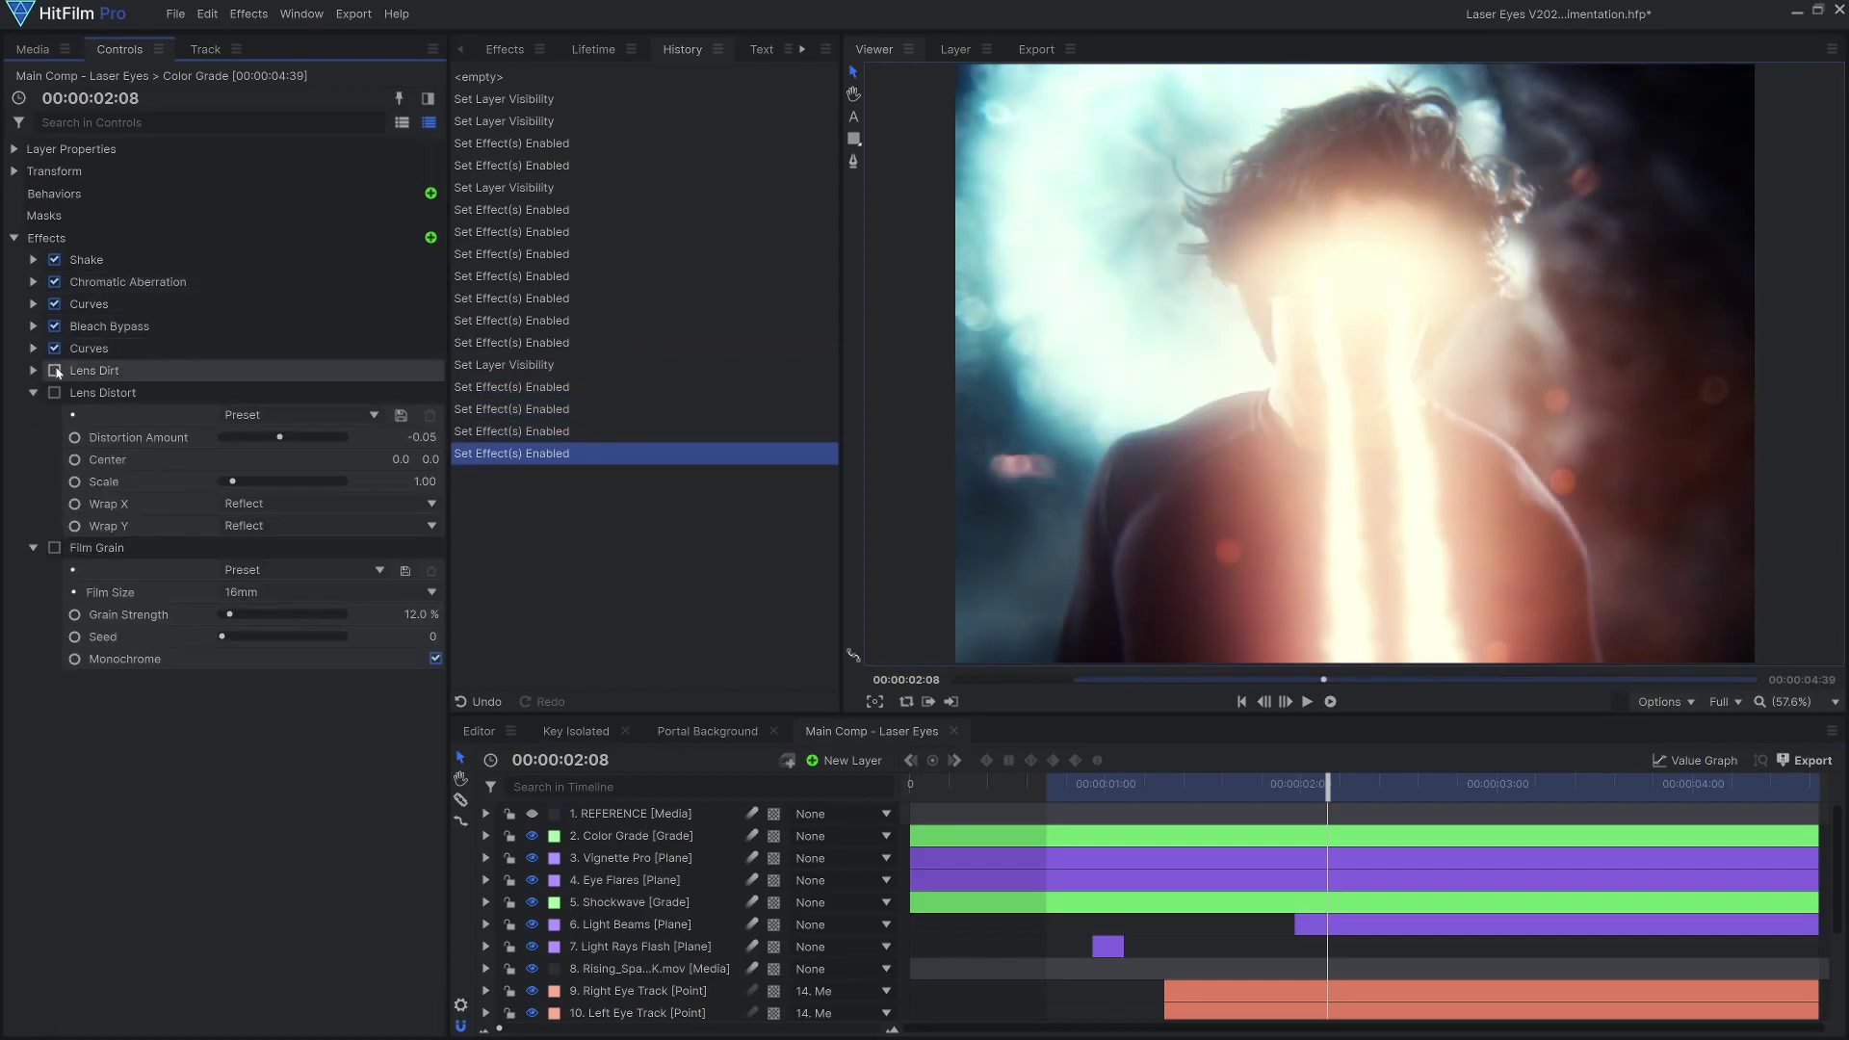
left_click(55, 391)
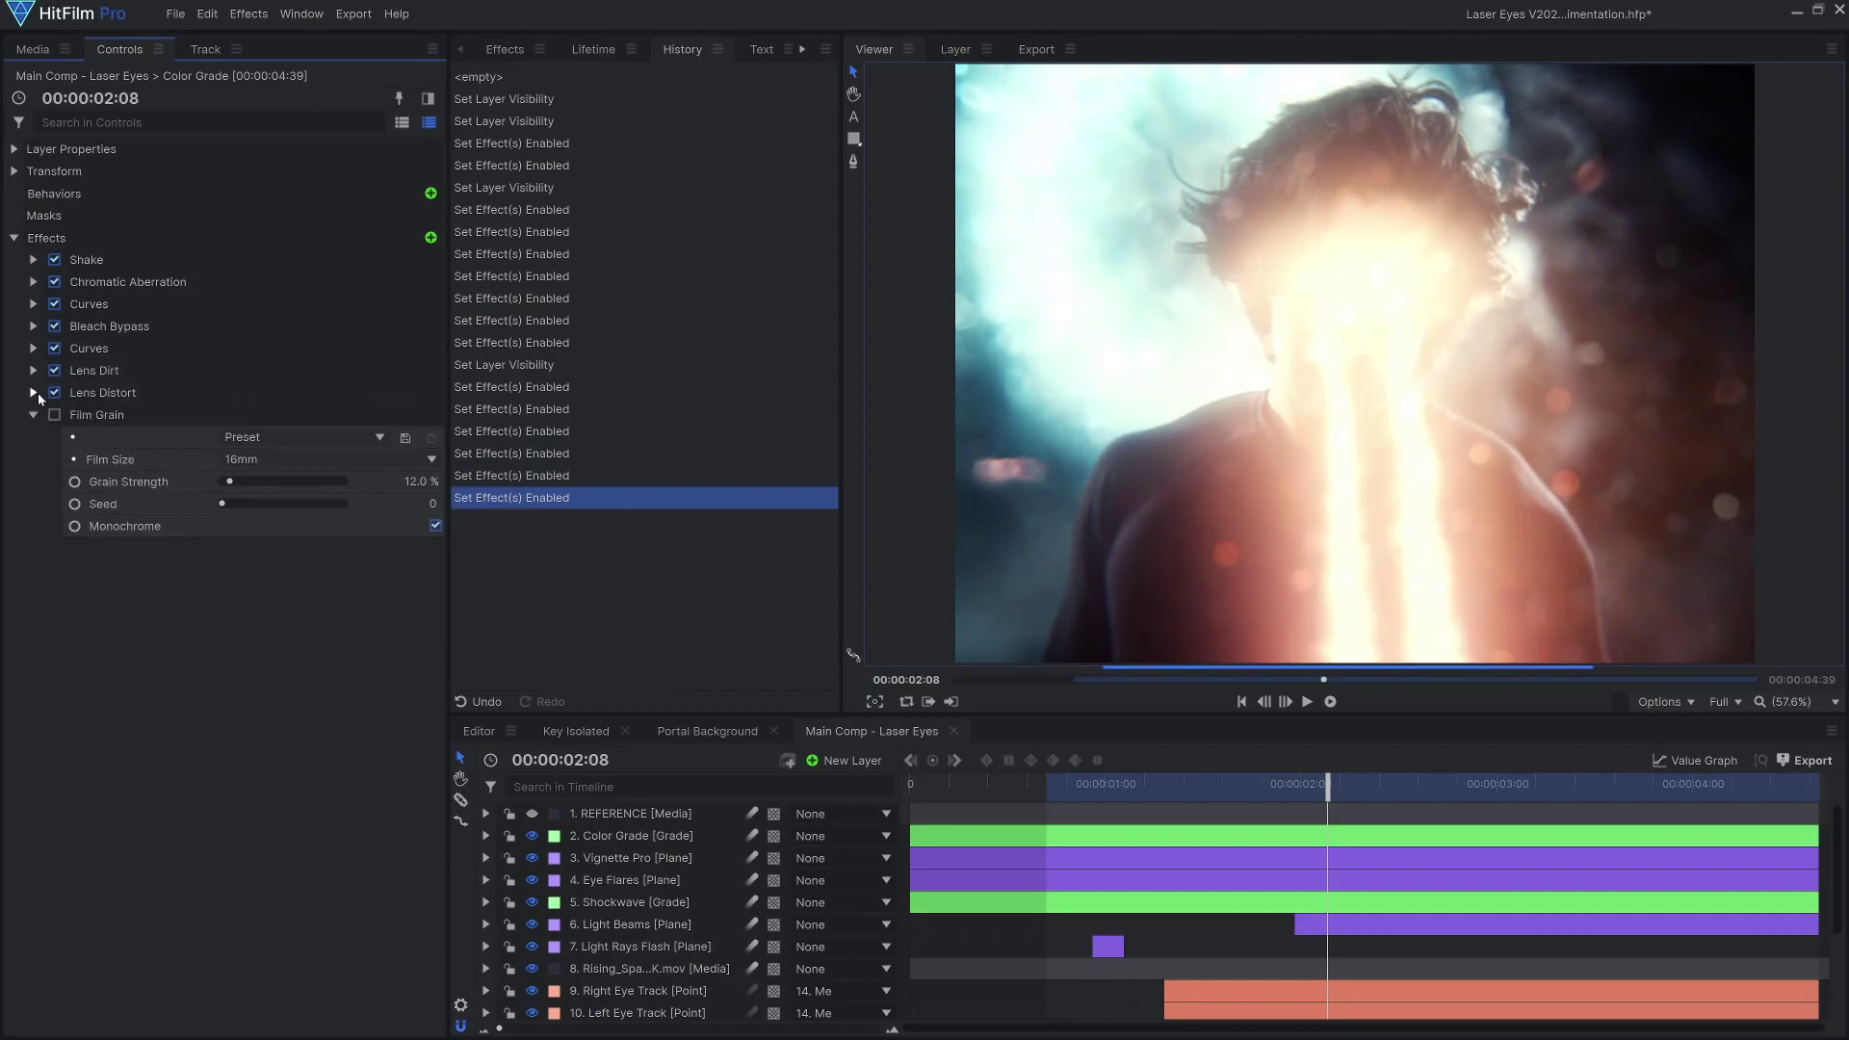
left_click(55, 415)
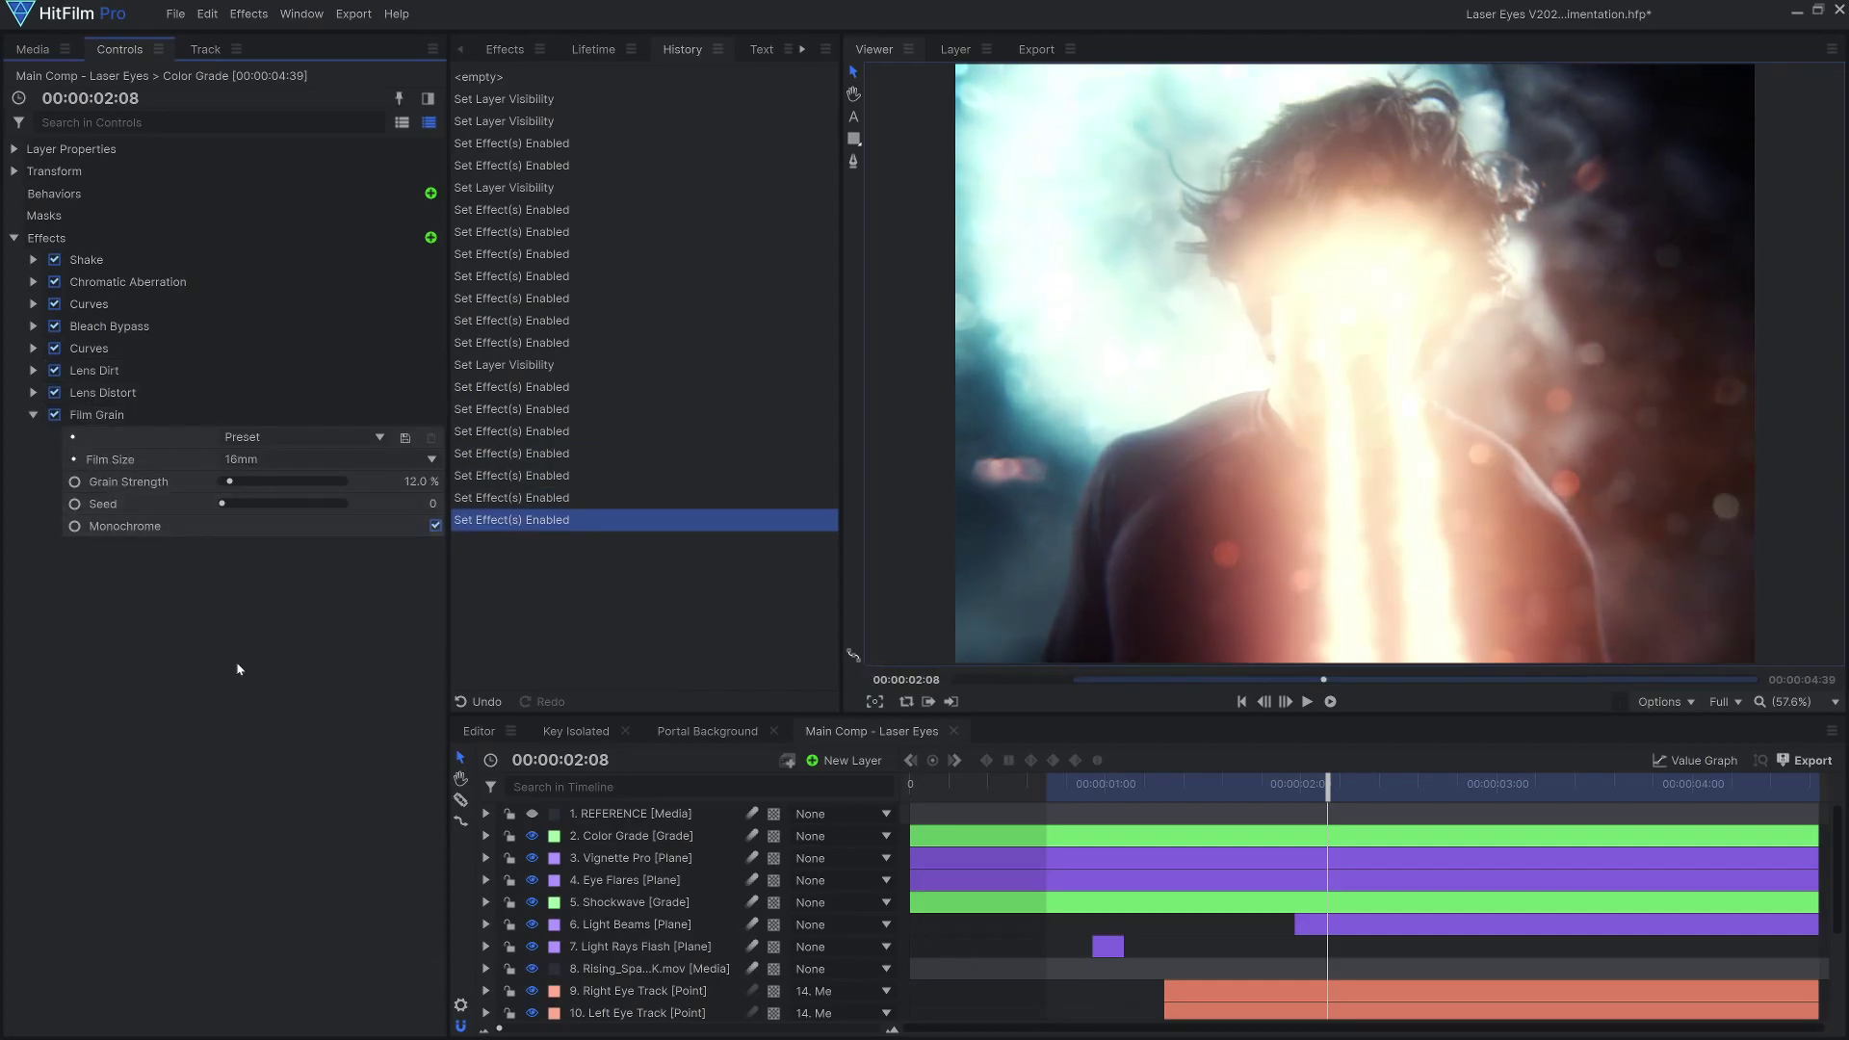